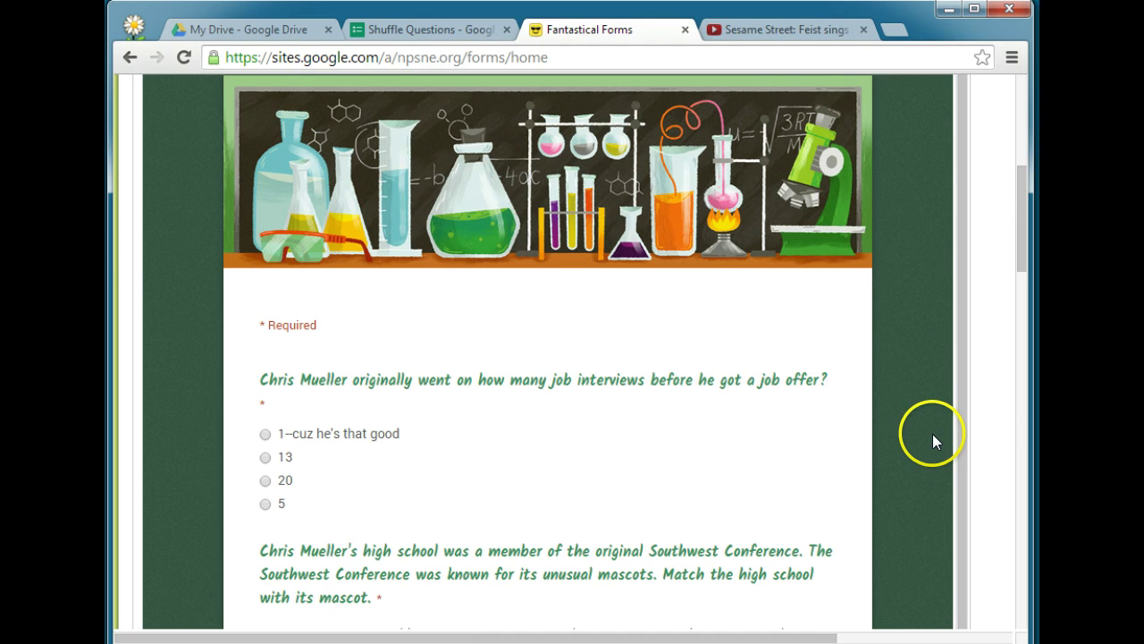
Step: Scroll through the embedded Fantastical Forms quiz on the Google Sites page
{"action": "scroll", "coordinate": [917, 388], "scroll_direction": "down", "scroll_amount": 2}
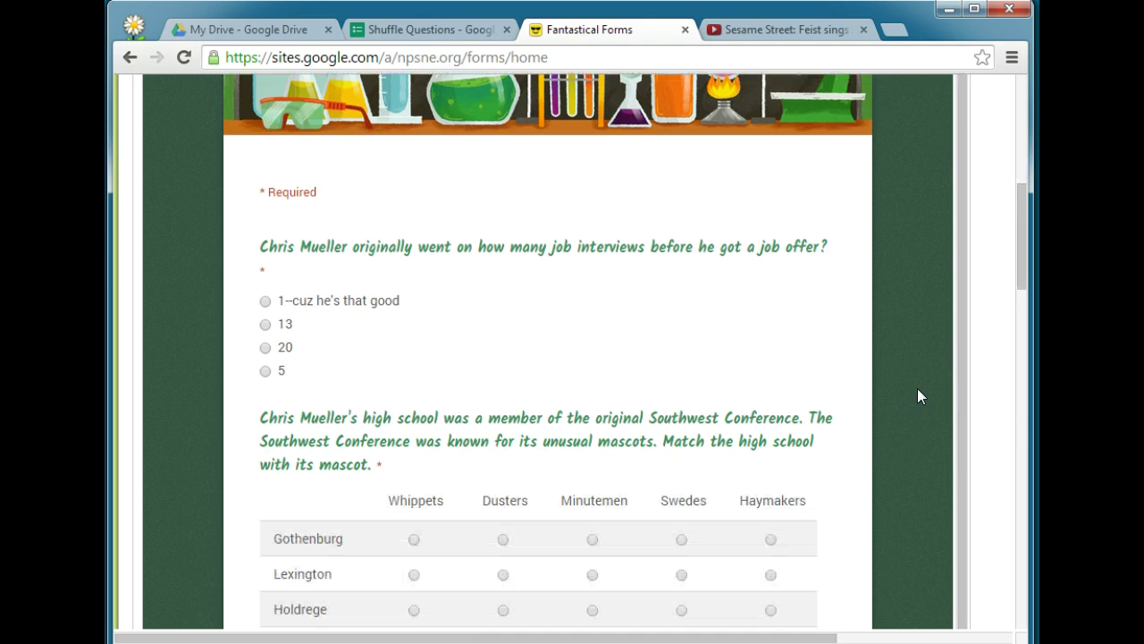
{"action": "scroll", "coordinate": [921, 396], "scroll_direction": "down", "scroll_amount": 1}
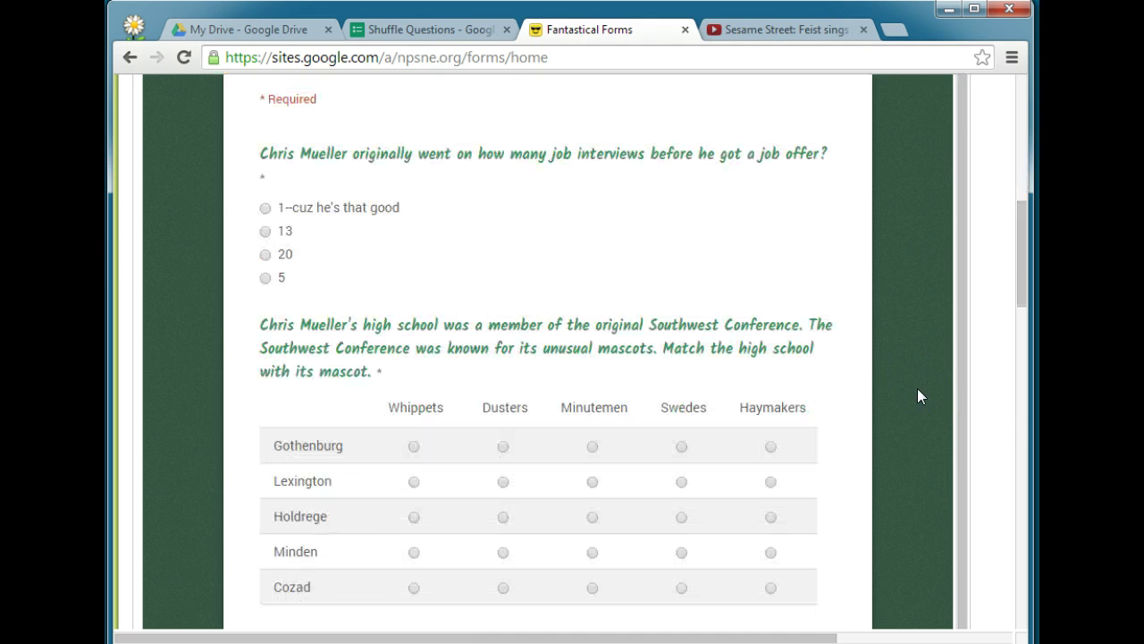
{"action": "scroll", "coordinate": [918, 395], "scroll_direction": "down", "scroll_amount": 4}
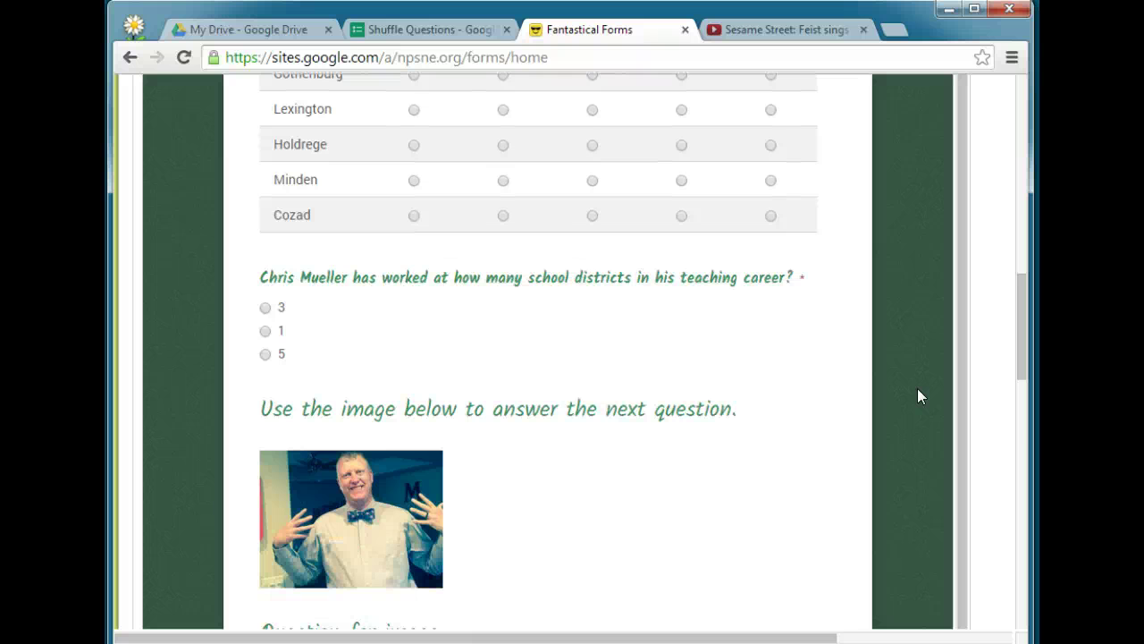
{"action": "scroll", "coordinate": [917, 388], "scroll_direction": "down", "scroll_amount": 3}
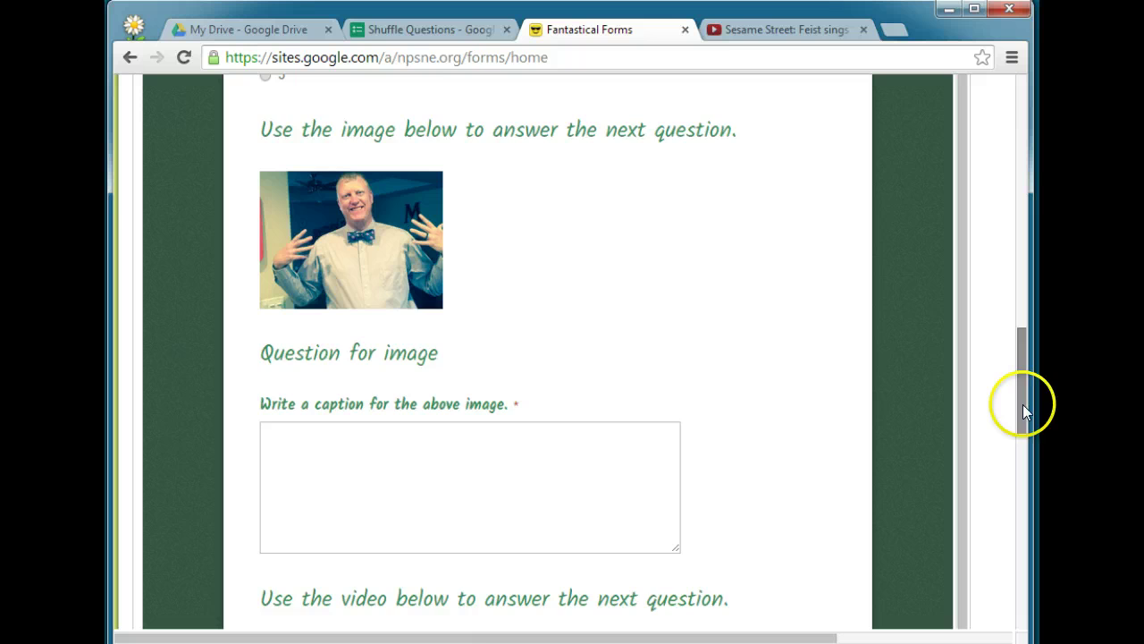
{"action": "scroll", "coordinate": [900, 399], "scroll_direction": "down", "scroll_amount": 3}
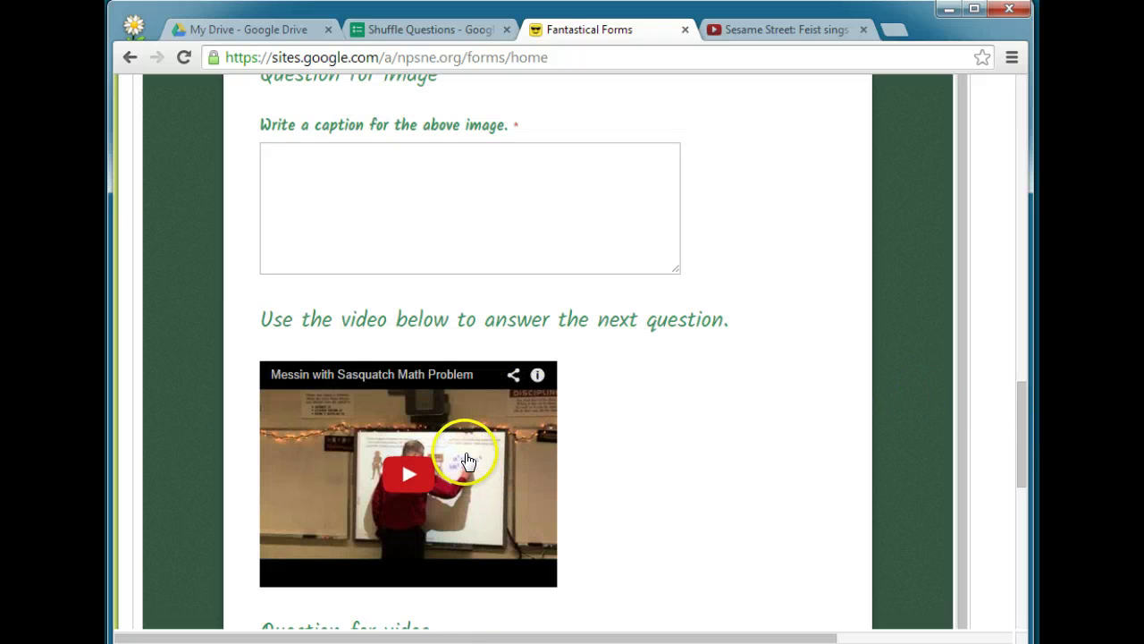
{"action": "scroll", "coordinate": [899, 358], "scroll_direction": "down", "scroll_amount": 3}
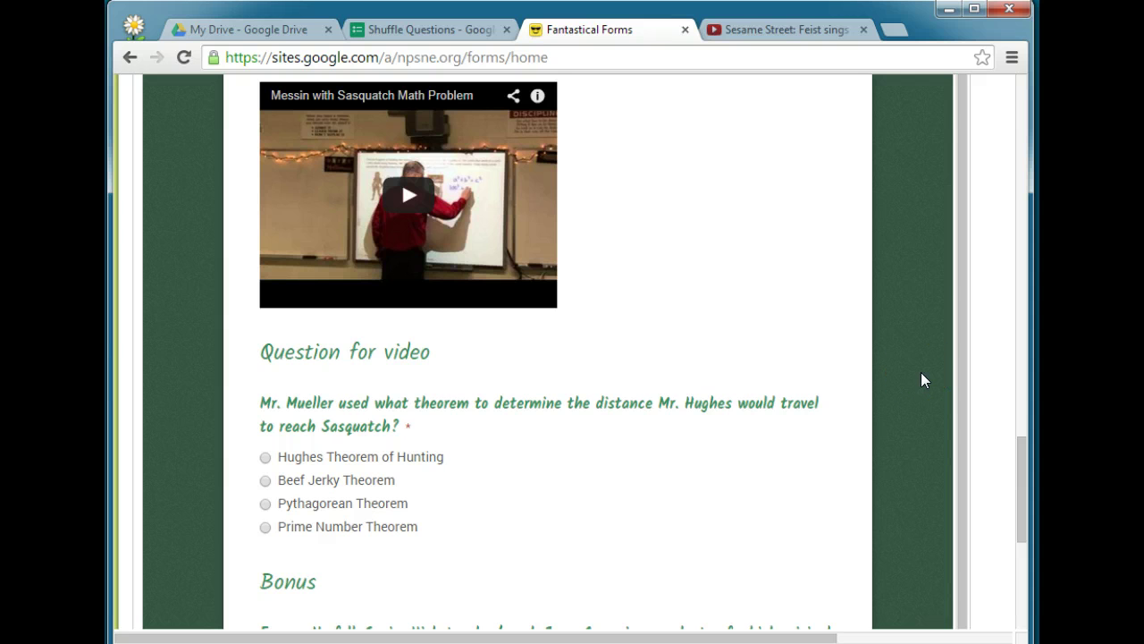
{"action": "scroll", "coordinate": [921, 373], "scroll_direction": "up", "scroll_amount": 14}
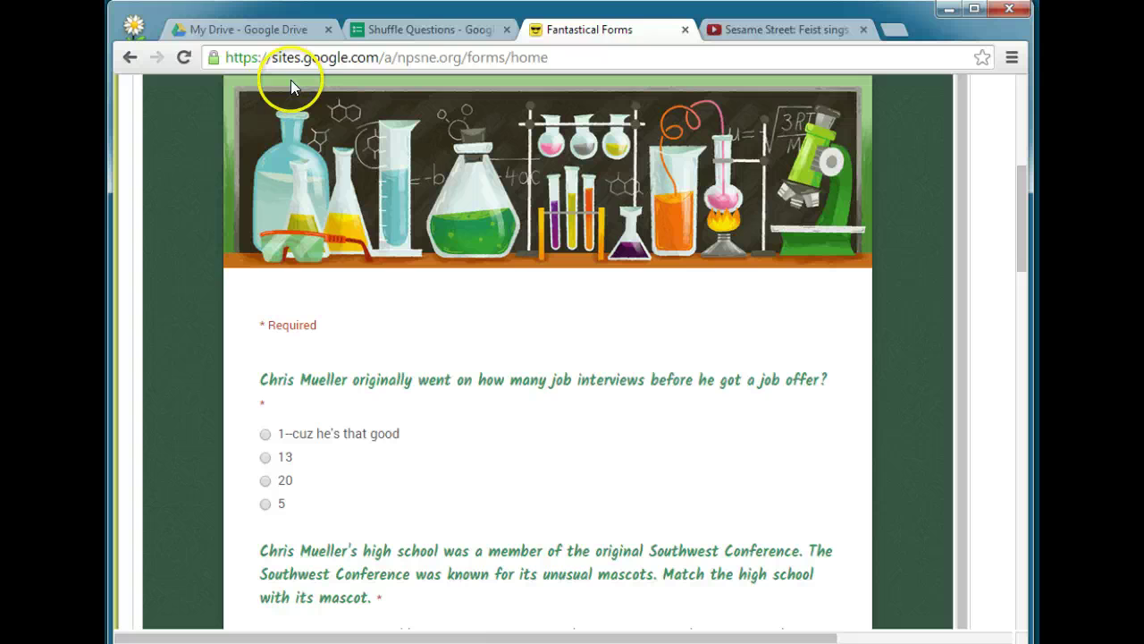
{"action": "left_click", "coordinate": [183, 57]}
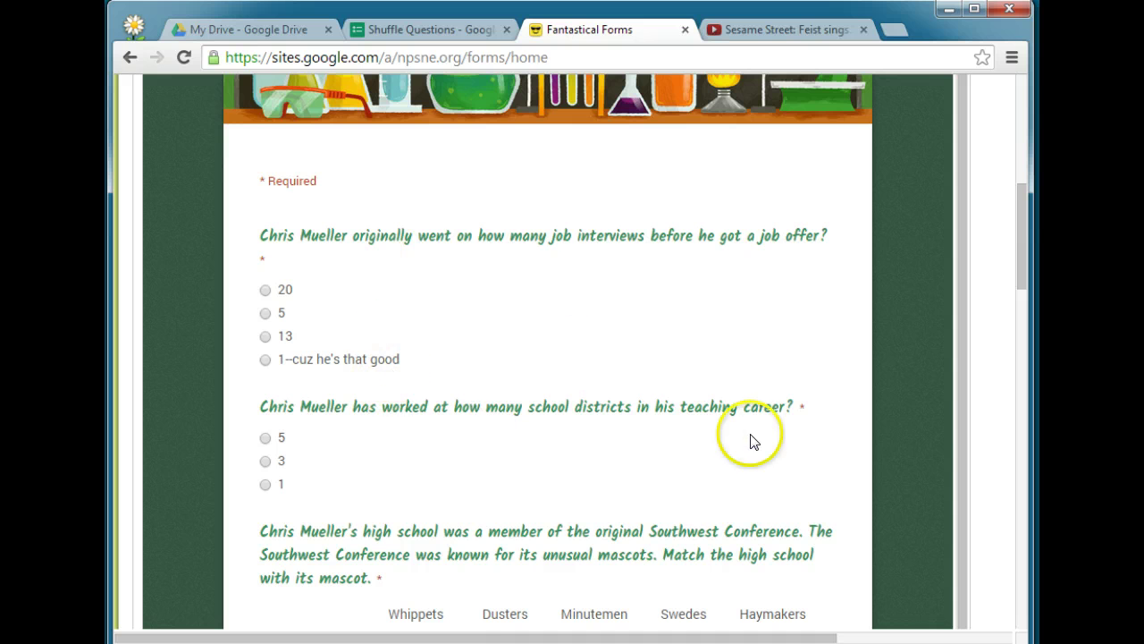
{"action": "scroll", "coordinate": [919, 381], "scroll_direction": "down", "scroll_amount": 2}
{"action": "scroll", "coordinate": [919, 381], "scroll_direction": "down", "scroll_amount": 5}
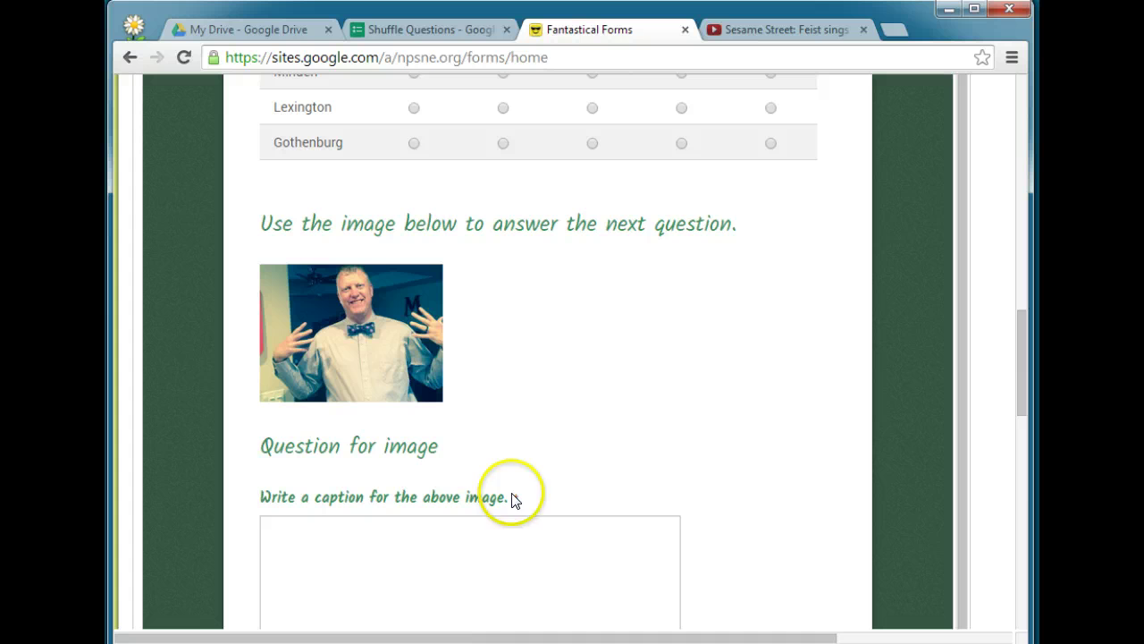
{"action": "scroll", "coordinate": [920, 367], "scroll_direction": "down", "scroll_amount": 5}
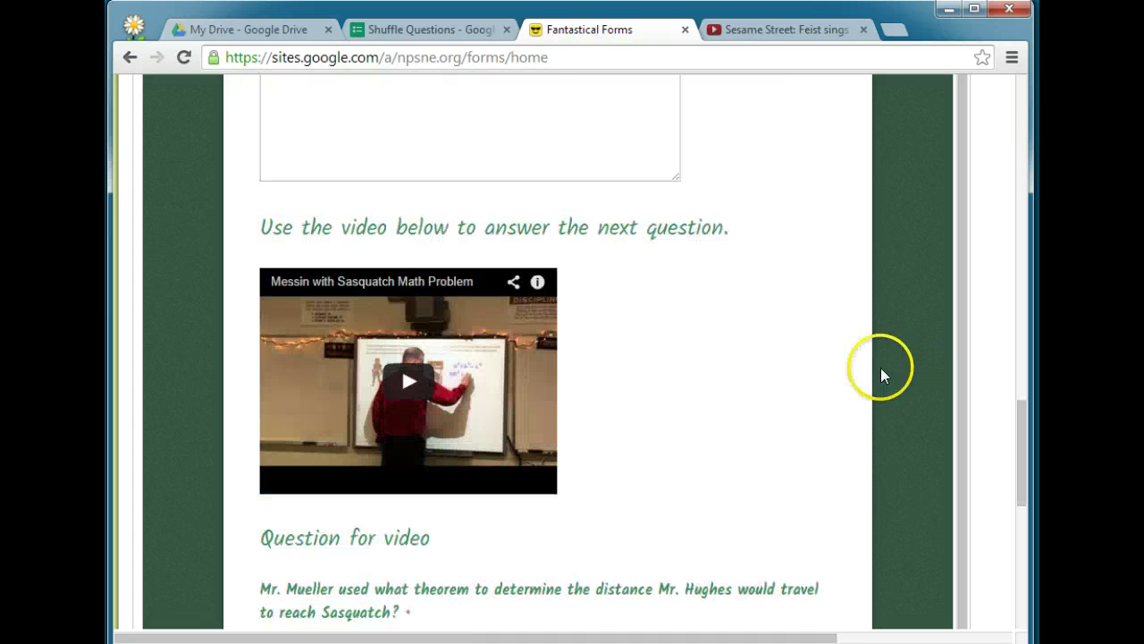
{"action": "scroll", "coordinate": [626, 429], "scroll_direction": "down", "scroll_amount": 3}
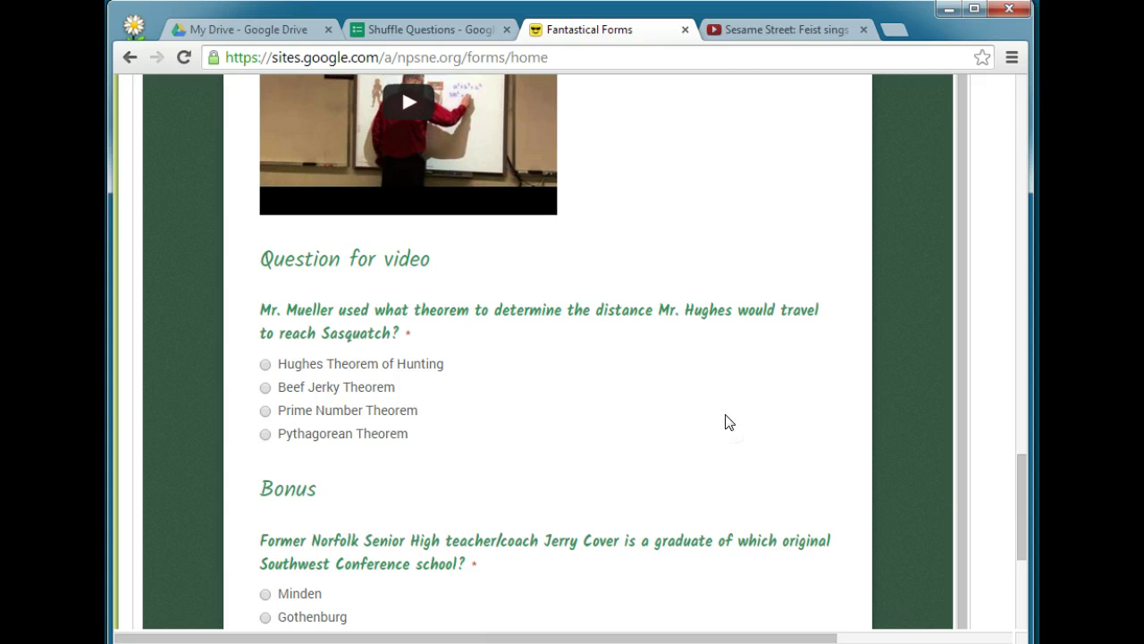
{"action": "scroll", "coordinate": [725, 422], "scroll_direction": "up", "scroll_amount": 3}
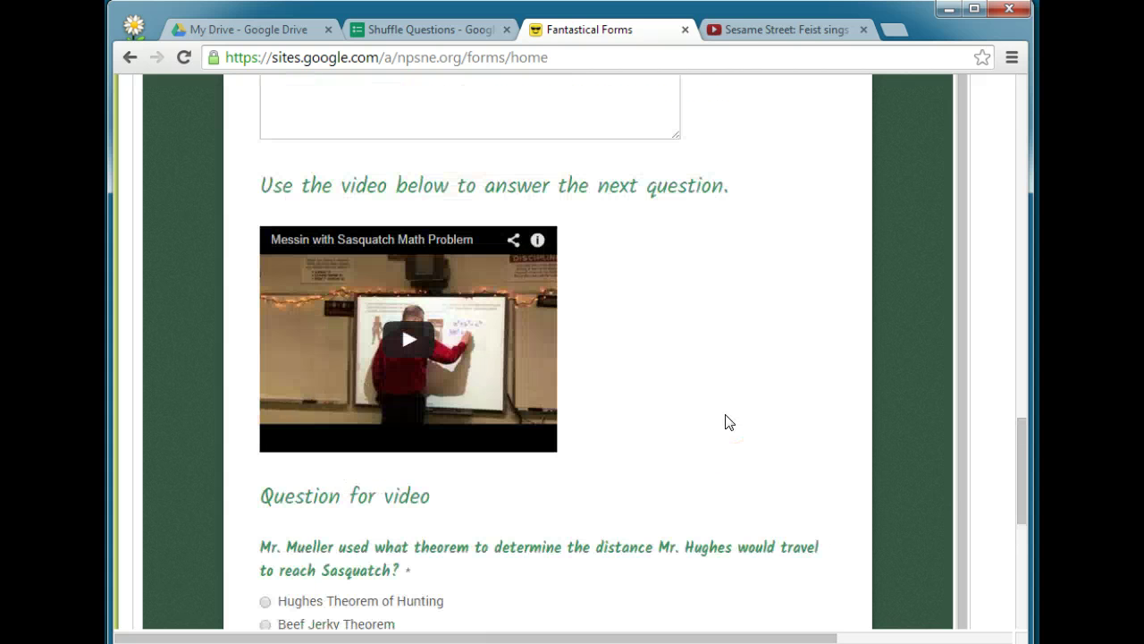
{"action": "scroll", "coordinate": [725, 422], "scroll_direction": "up", "scroll_amount": 4}
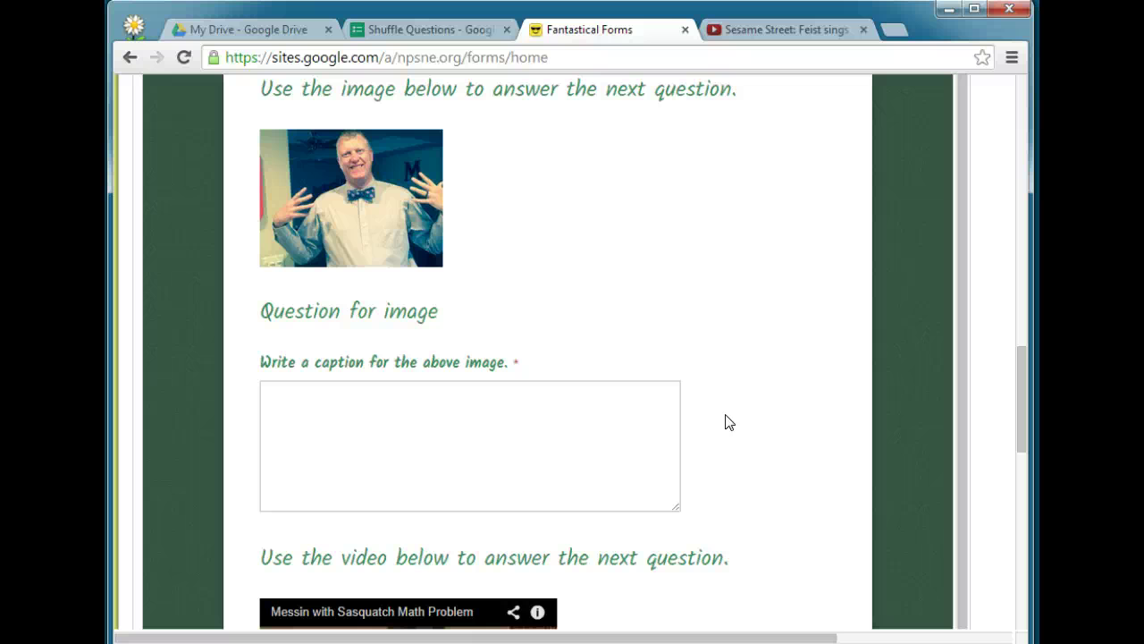
{"action": "scroll", "coordinate": [725, 422], "scroll_direction": "up", "scroll_amount": 4}
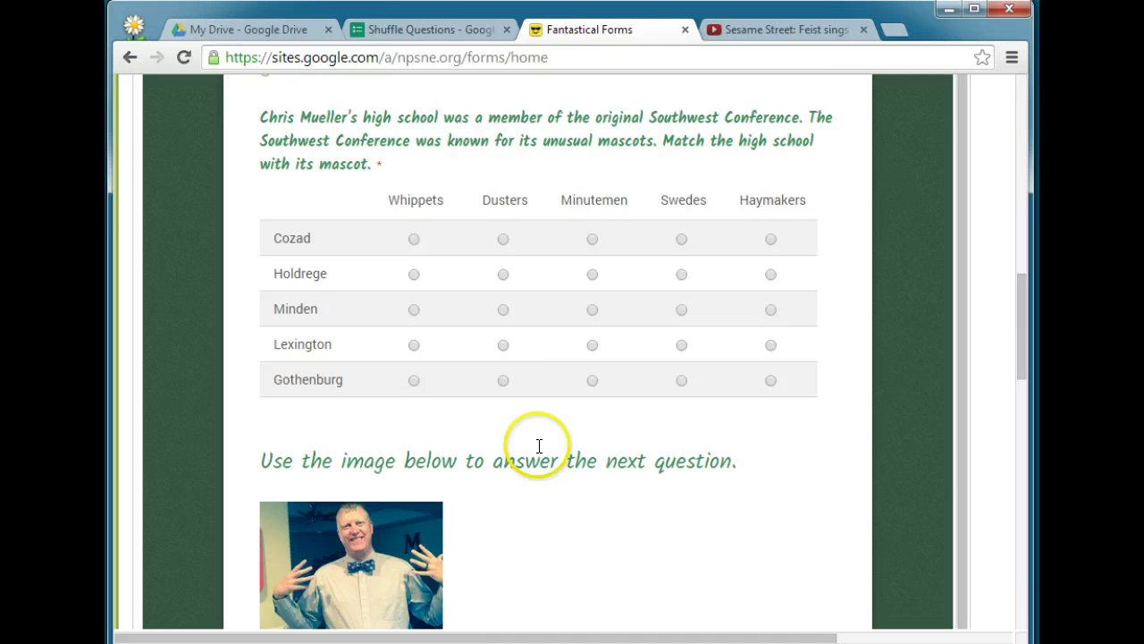
Step: Switch on 'Shuffle question order' in the Shuffle Questions form's settings
{"action": "left_click", "coordinate": [432, 32]}
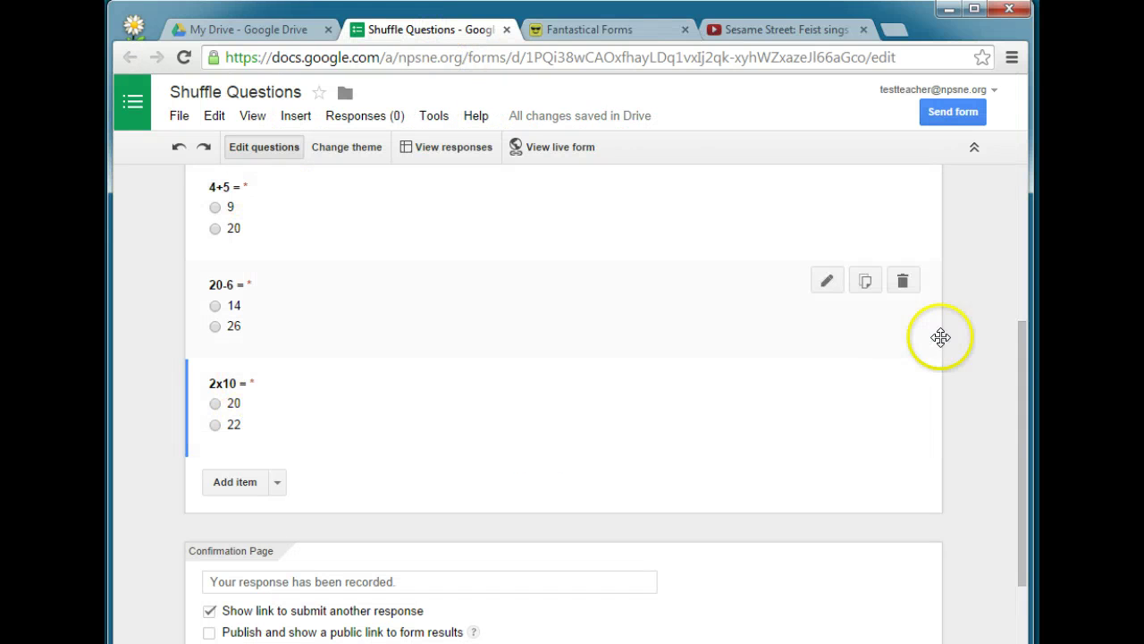
{"action": "scroll", "coordinate": [980, 330], "scroll_direction": "up", "scroll_amount": 3}
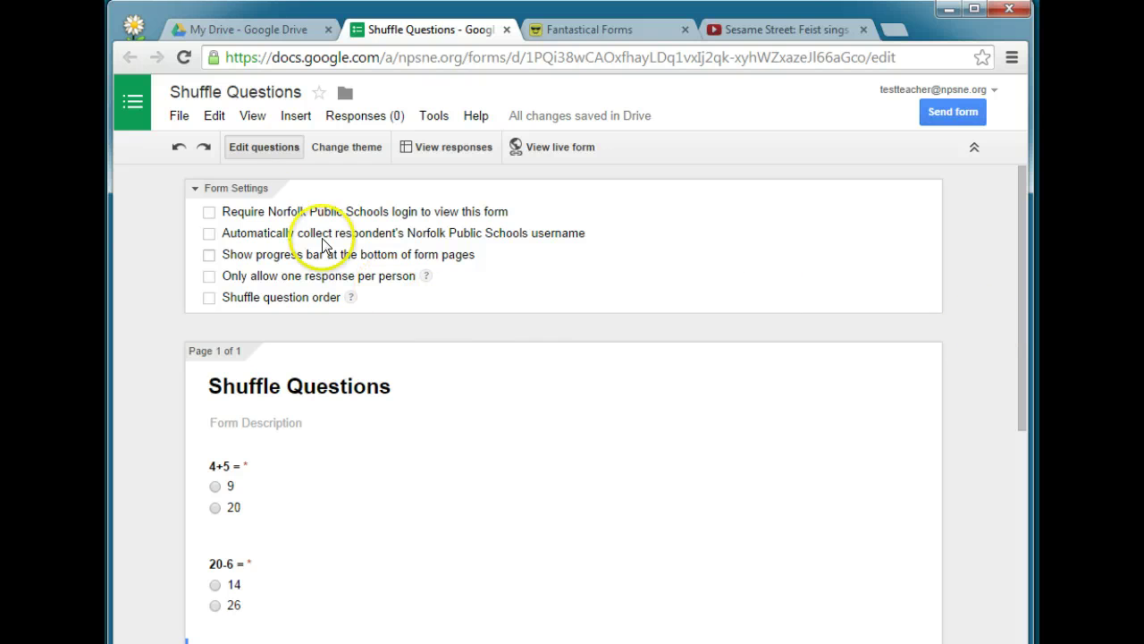
{"action": "left_click", "coordinate": [205, 302]}
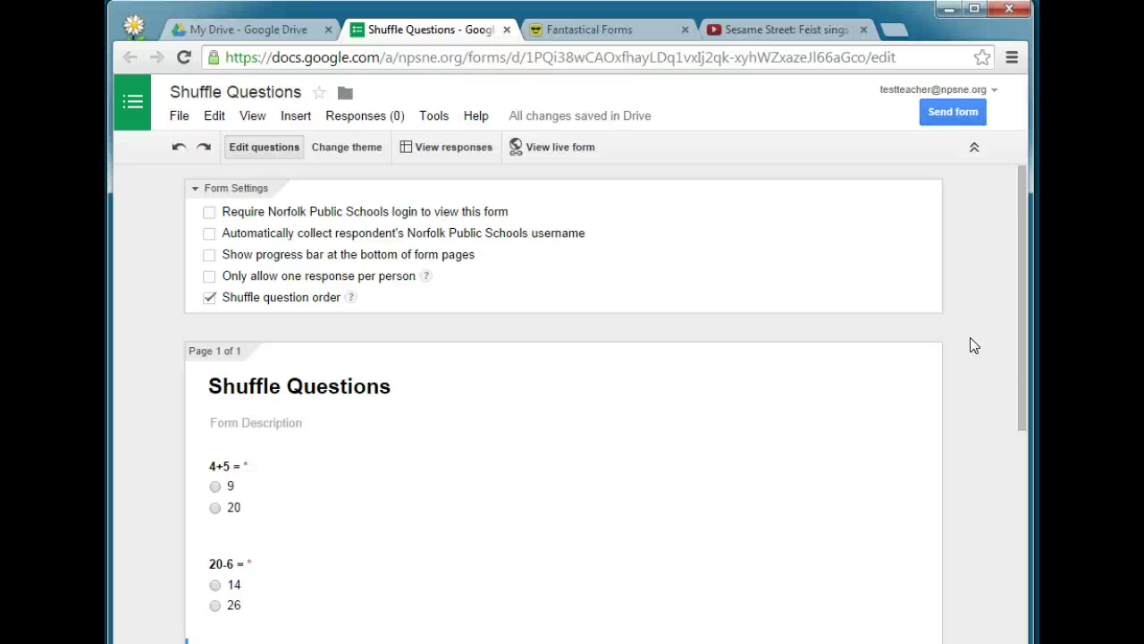
Step: Insert a Section header item after the 2x10 question
{"action": "scroll", "coordinate": [973, 345], "scroll_direction": "down", "scroll_amount": 5}
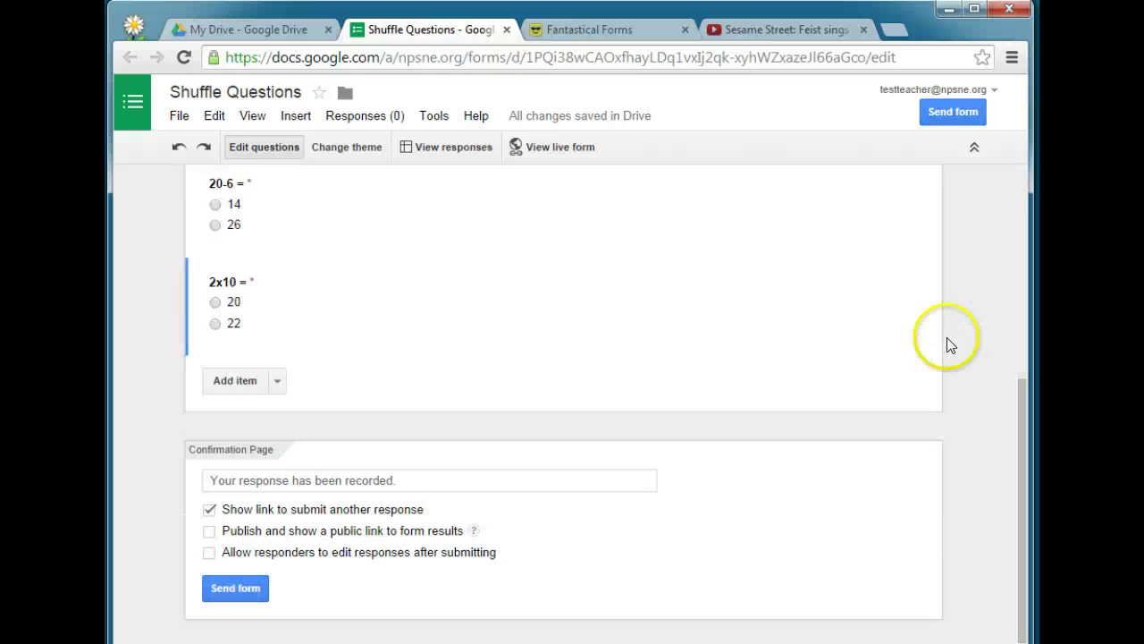
{"action": "mouse_move", "coordinate": [468, 343]}
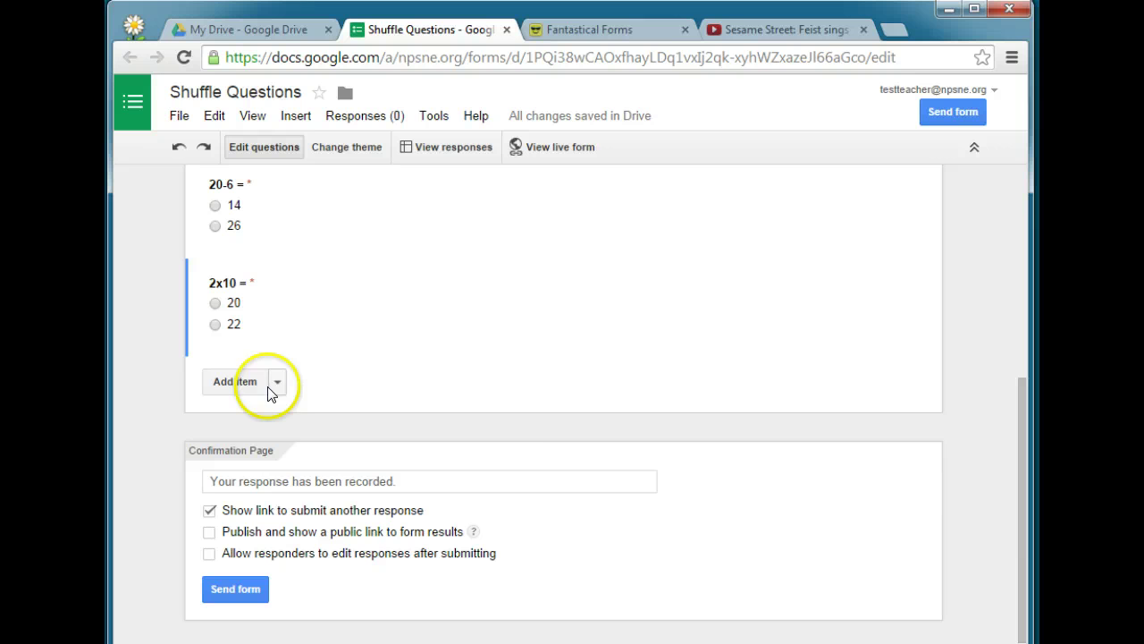
{"action": "left_click", "coordinate": [278, 383]}
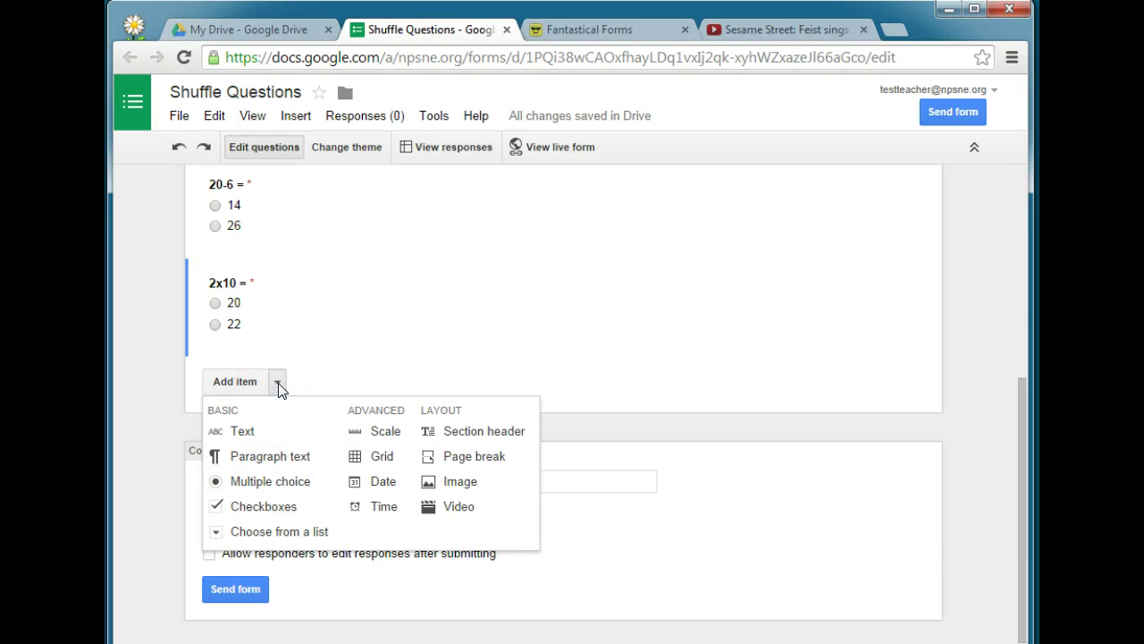
{"action": "left_click", "coordinate": [482, 433]}
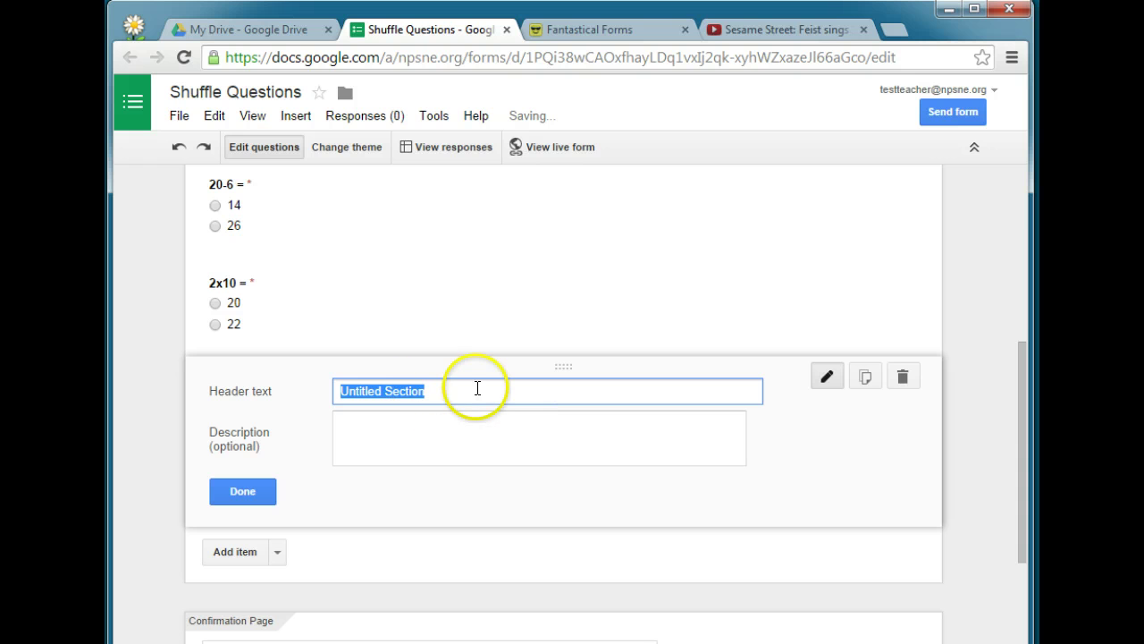
Step: Go back to the Fantastical Forms page and scroll to the 'Use the video below' heading
{"action": "left_click", "coordinate": [554, 31]}
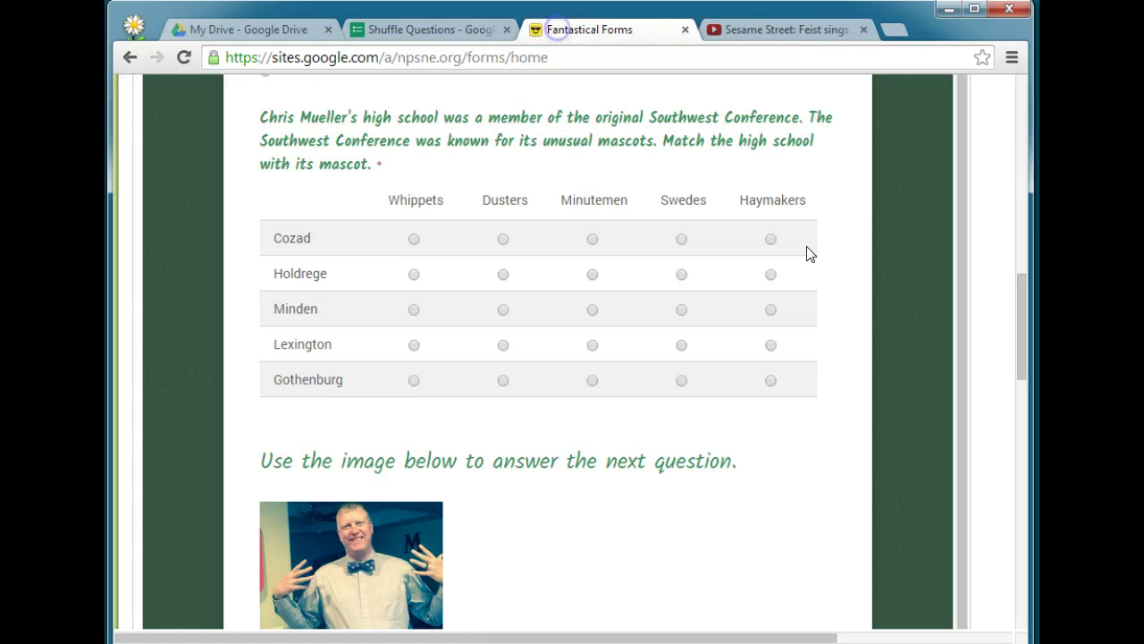
{"action": "scroll", "coordinate": [851, 377], "scroll_direction": "down", "scroll_amount": 7}
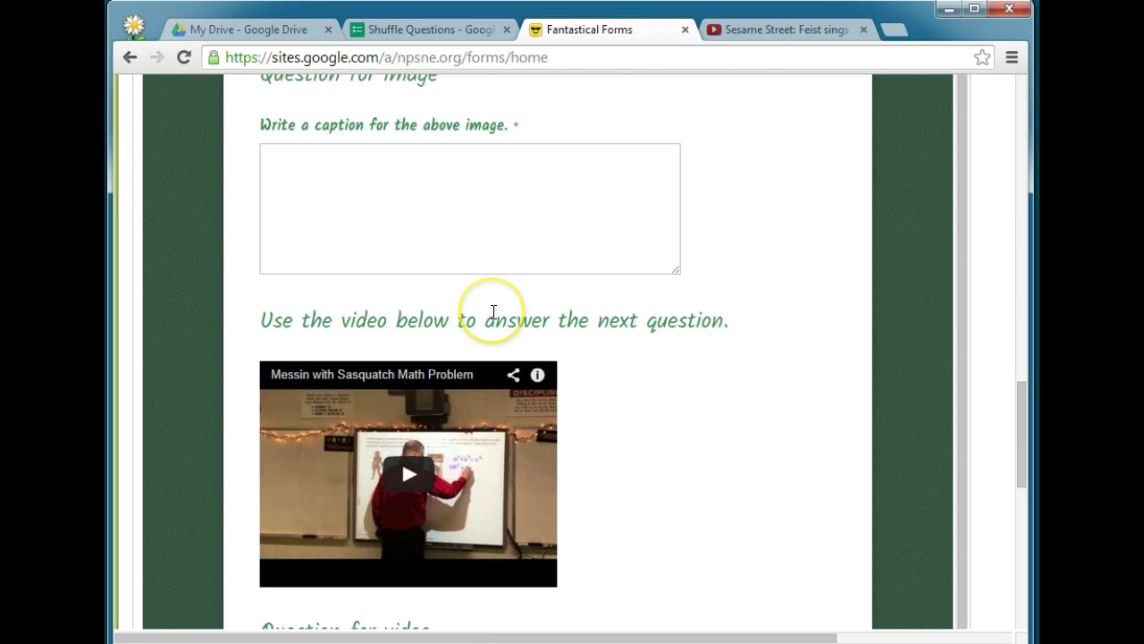
Step: Paste 'Use the video below to answer the next question.' as the section's header text
{"action": "left_click", "coordinate": [429, 31]}
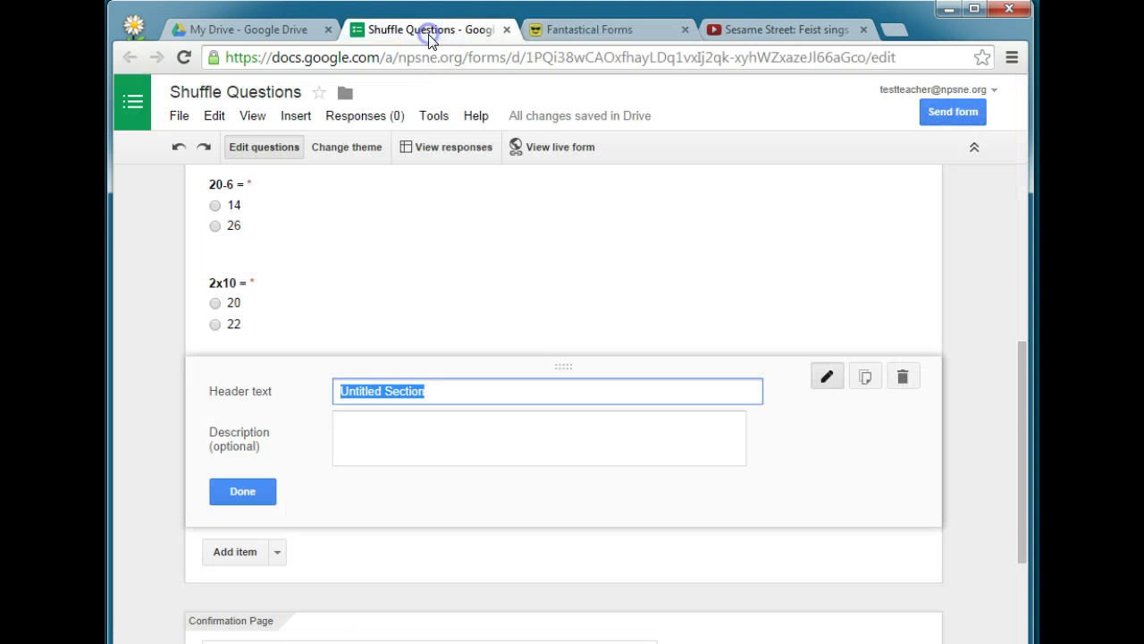
{"action": "type", "text": "Use the video below to answer the next question."}
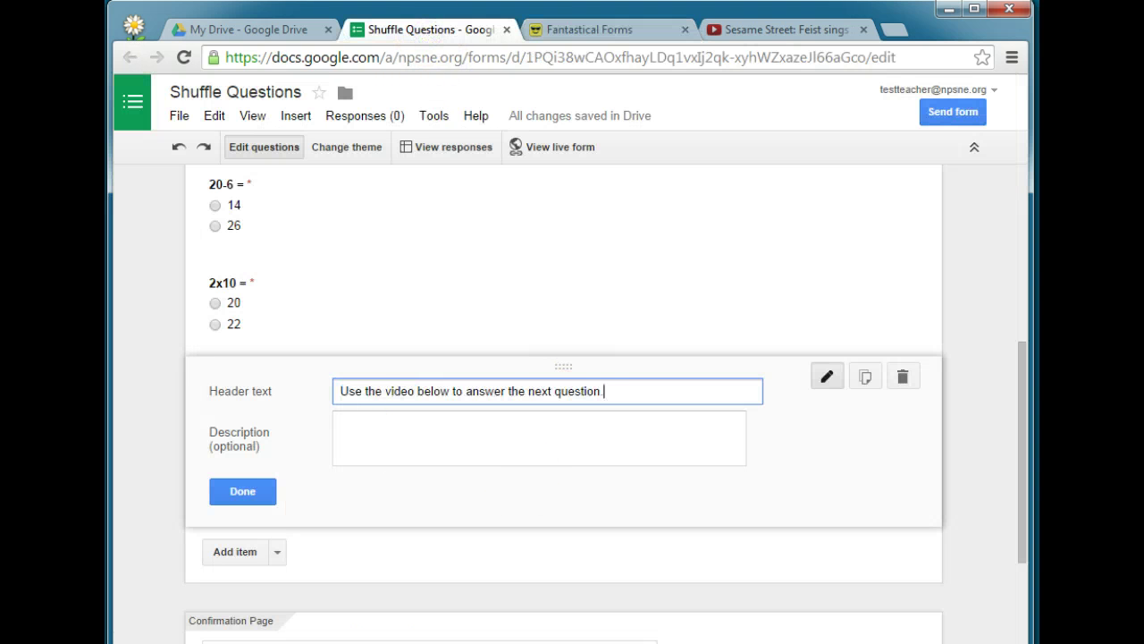
{"action": "left_click", "coordinate": [243, 491]}
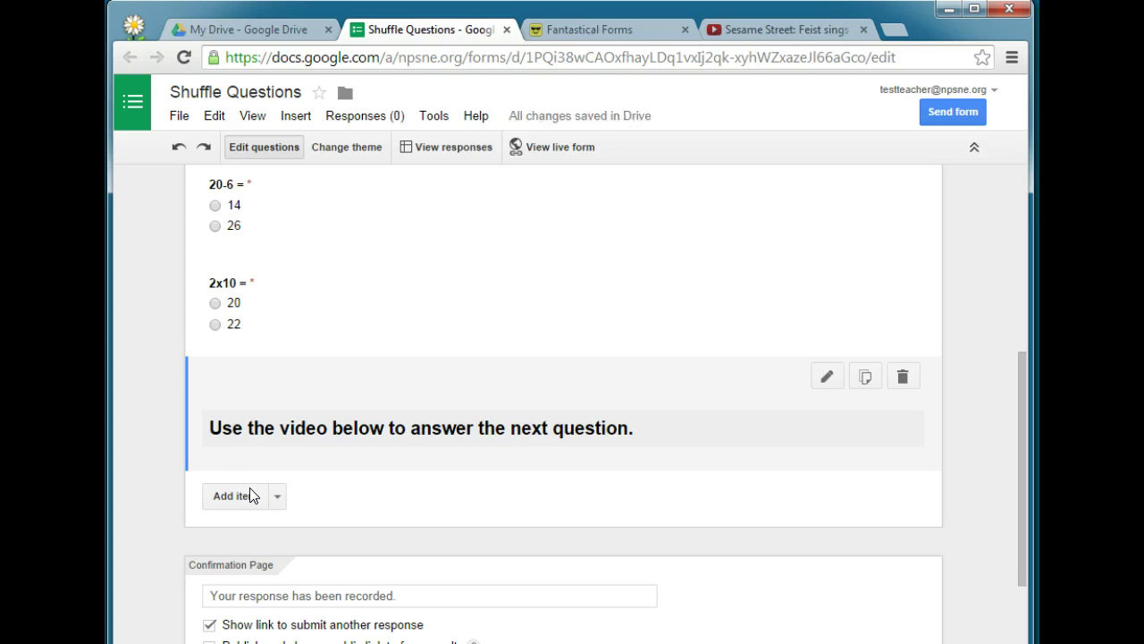
{"action": "left_click", "coordinate": [278, 497]}
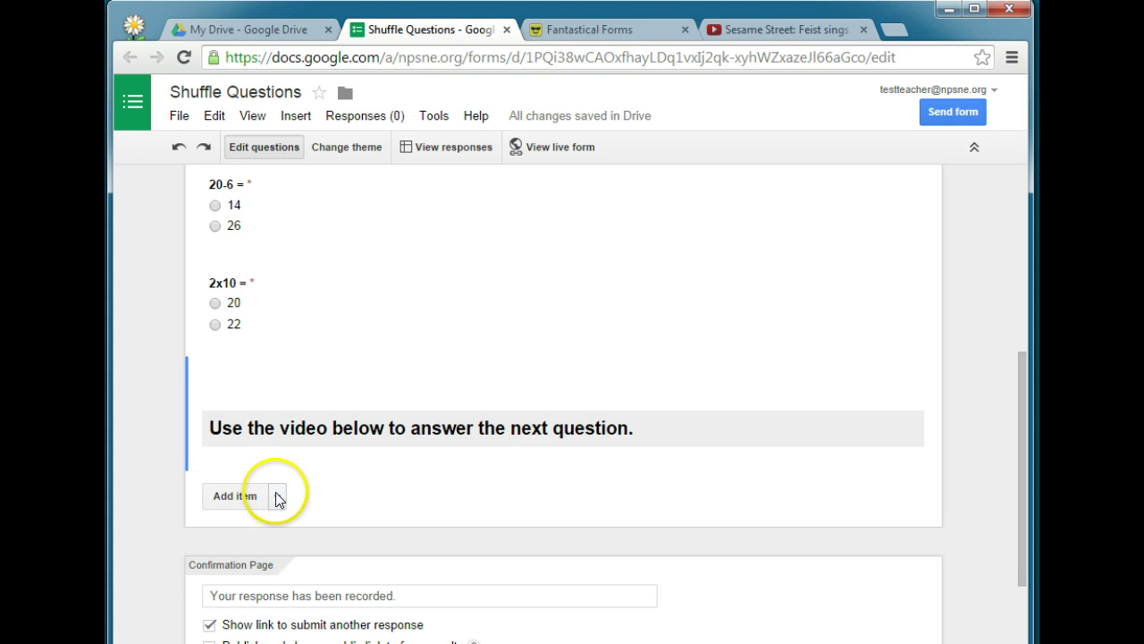
{"action": "left_click", "coordinate": [278, 497]}
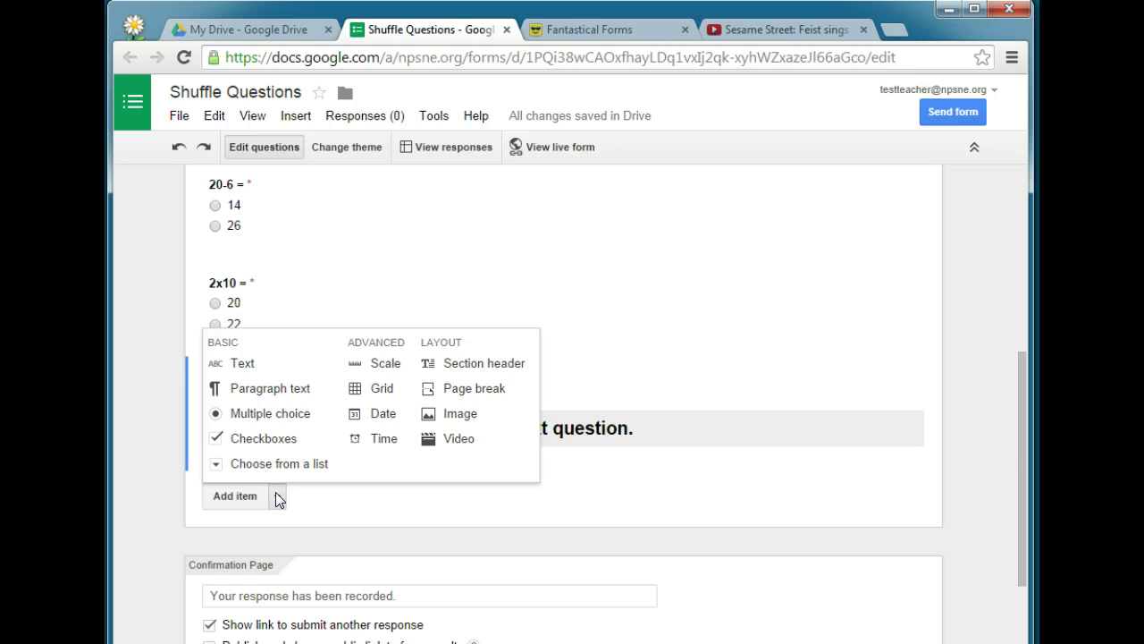
Step: Add a Video item and switch the Insert Video dialog to its URL tab
{"action": "left_click", "coordinate": [466, 438]}
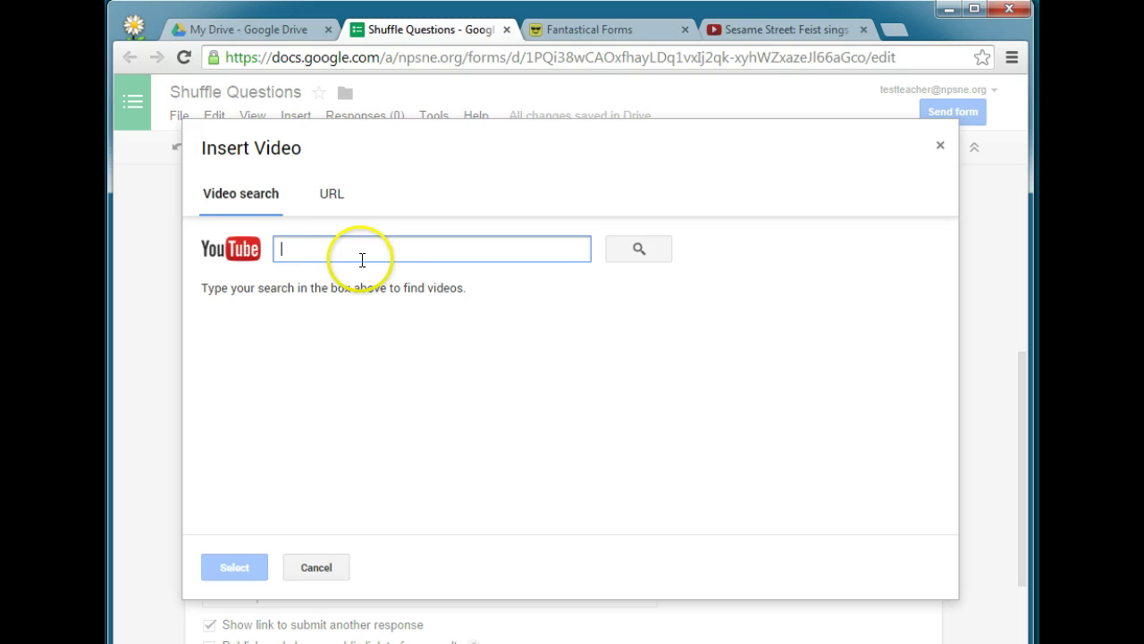
{"action": "left_click", "coordinate": [388, 248]}
{"action": "left_click", "coordinate": [332, 194]}
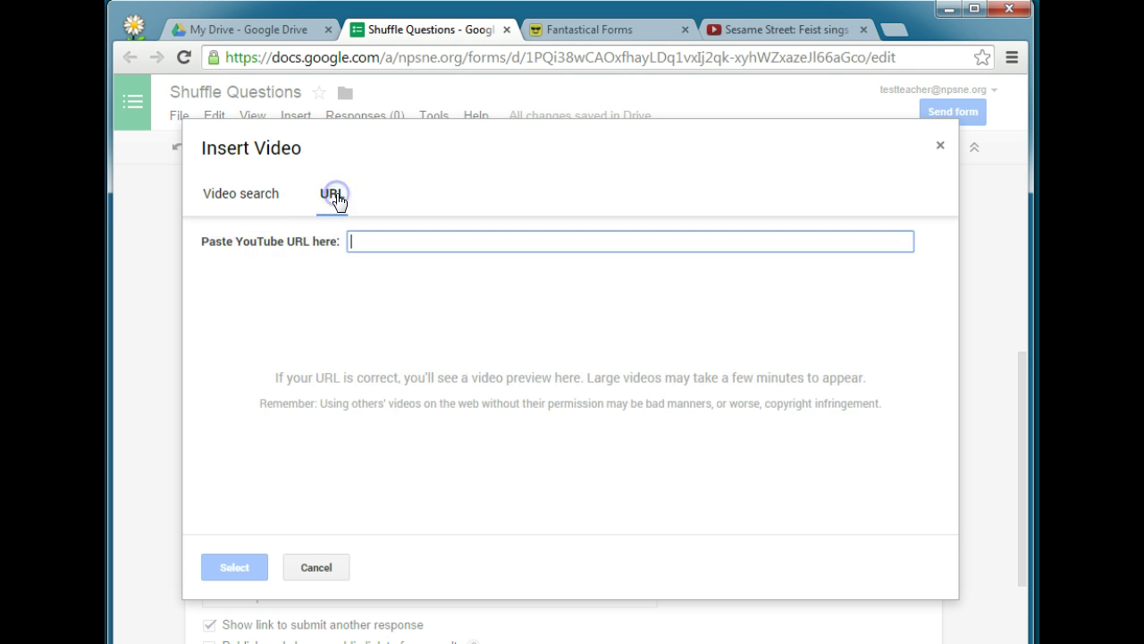
Step: Copy the youtu.be share link of 'Sesame Street: Feist sings 1,2,3,4' from YouTube
{"action": "left_click", "coordinate": [765, 31]}
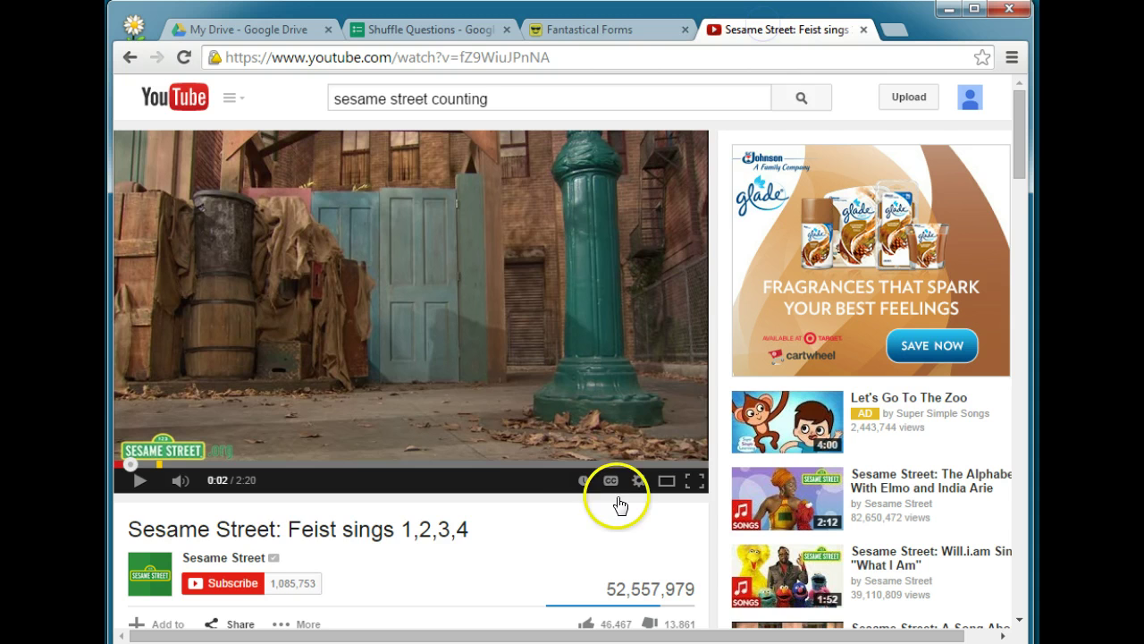
{"action": "scroll", "coordinate": [507, 542], "scroll_direction": "down", "scroll_amount": 3}
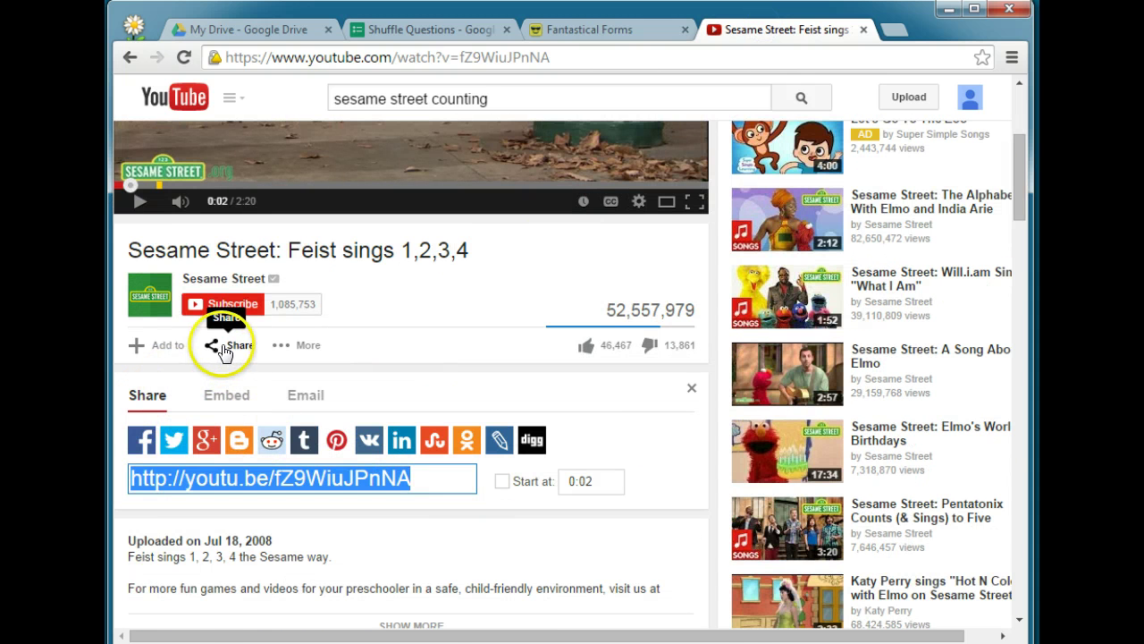
{"action": "triple_click", "coordinate": [332, 478]}
{"action": "key", "text": "ctrl+c"}
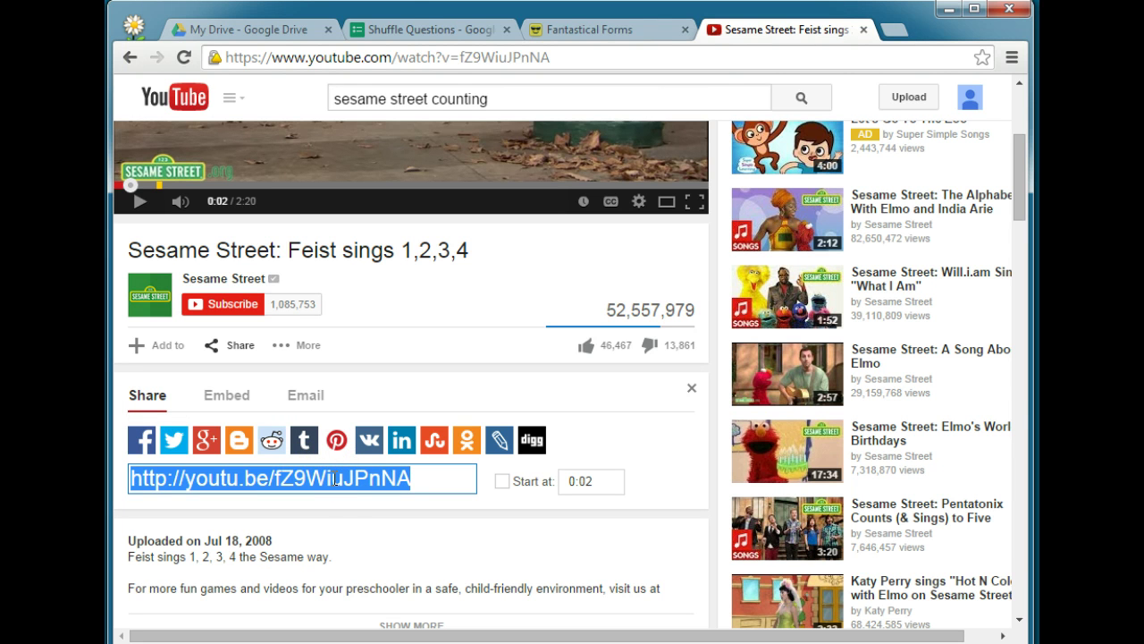
{"action": "left_click", "coordinate": [447, 36]}
Step: Paste the YouTube link into the URL field, select the video, and finish the video item
{"action": "left_click", "coordinate": [386, 241]}
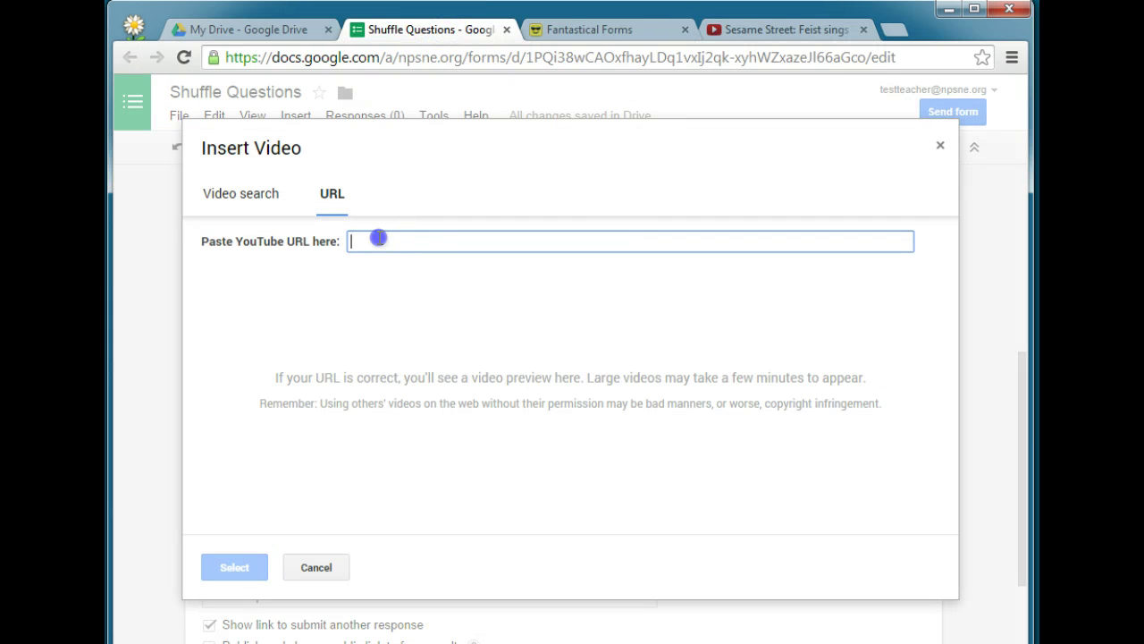
{"action": "key", "text": "ctrl+v"}
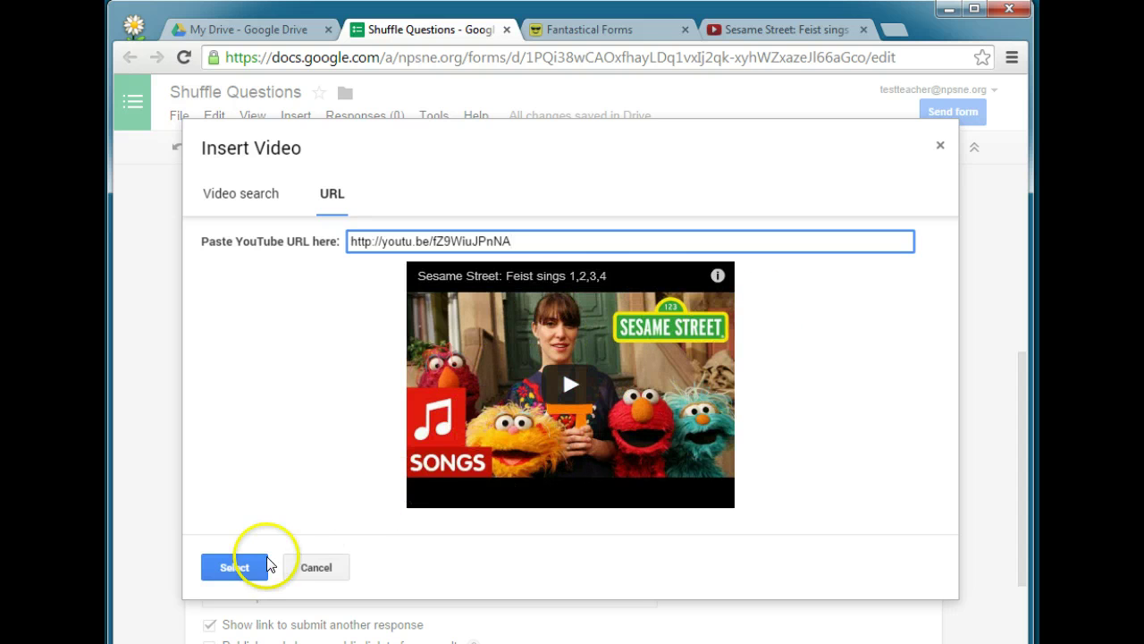
{"action": "left_click", "coordinate": [238, 569]}
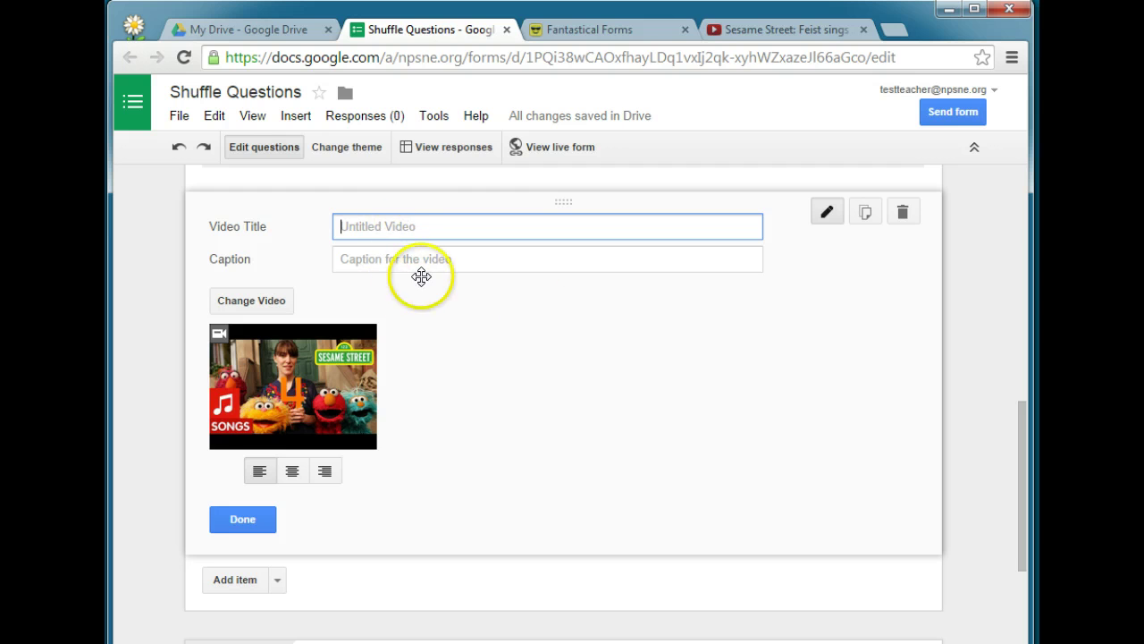
{"action": "scroll", "coordinate": [541, 316], "scroll_direction": "up", "scroll_amount": 2}
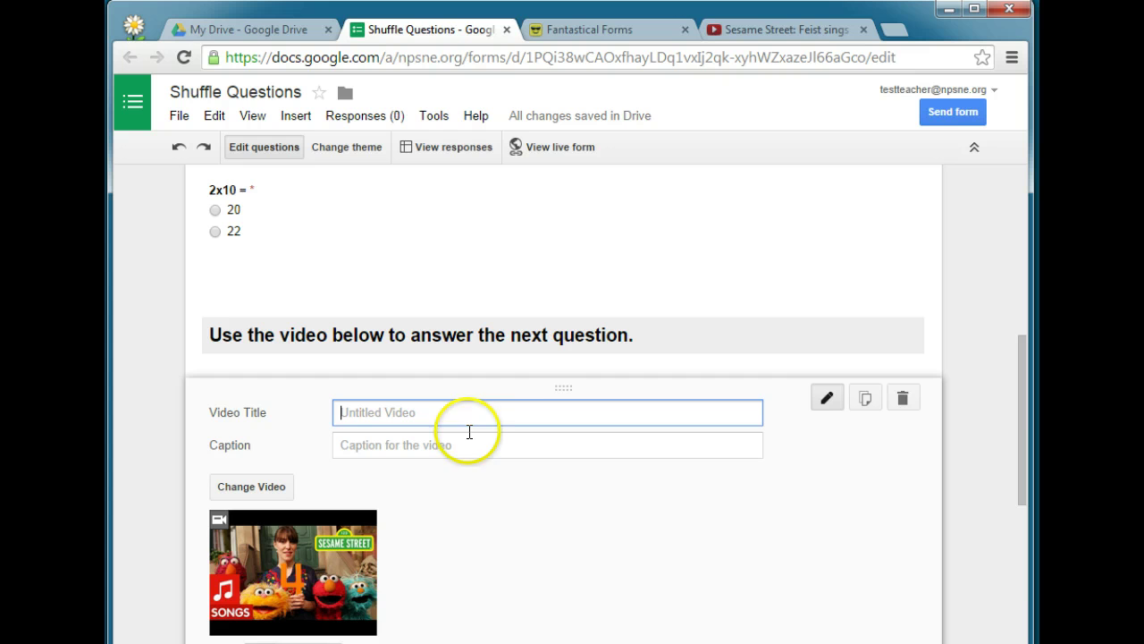
{"action": "scroll", "coordinate": [478, 456], "scroll_direction": "down", "scroll_amount": 3}
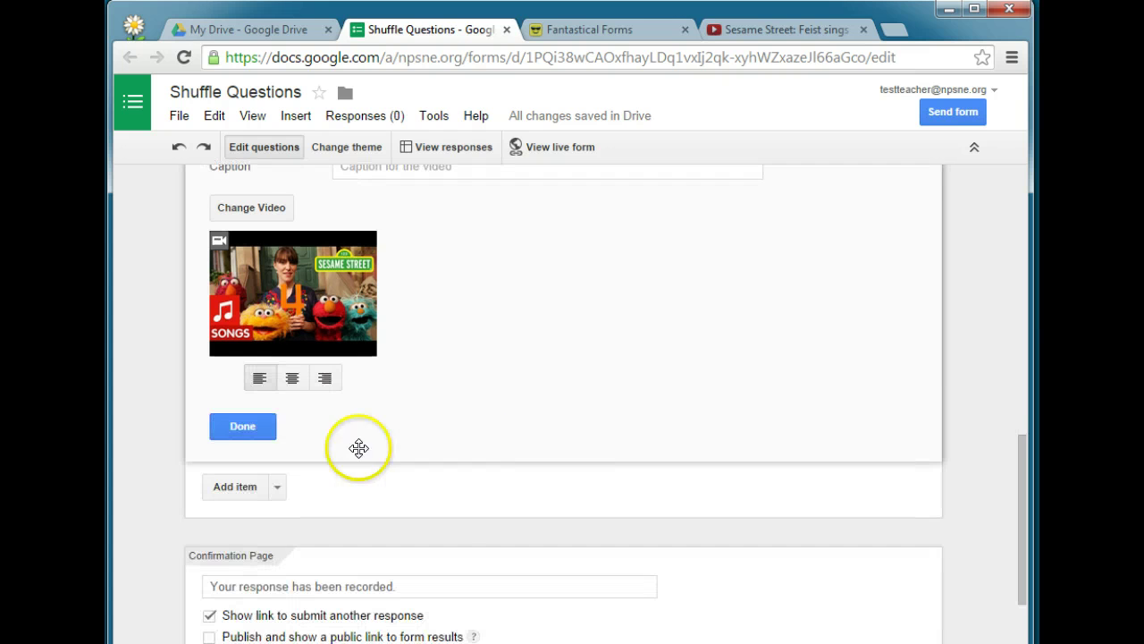
{"action": "left_click", "coordinate": [253, 425]}
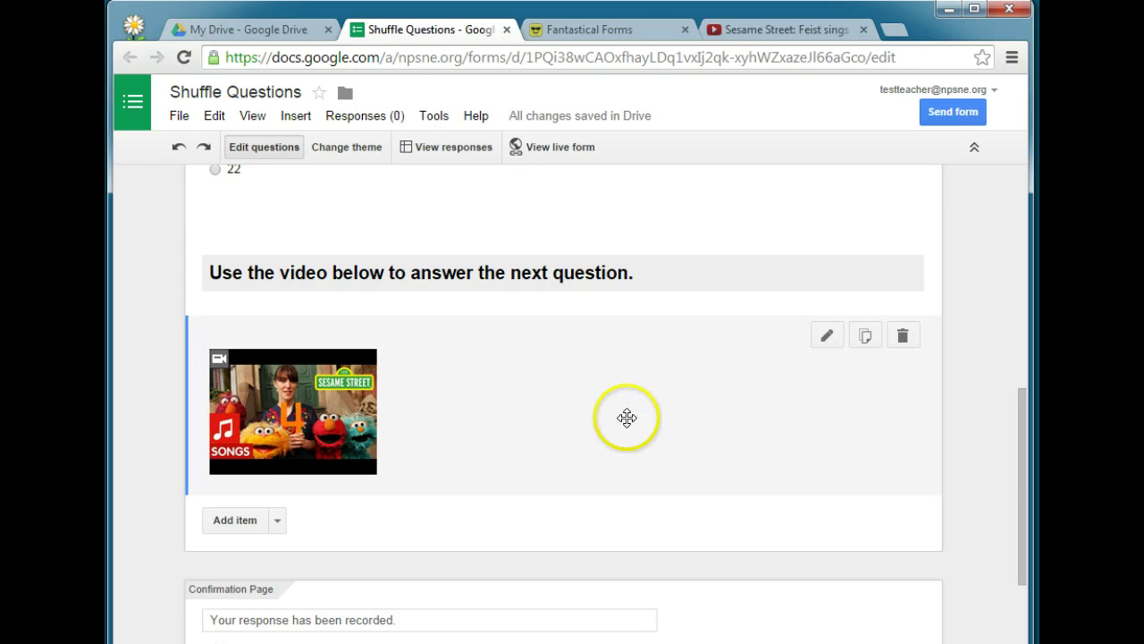
Step: Add another section header and check the reference form on Fantastical Forms
{"action": "left_click", "coordinate": [277, 520]}
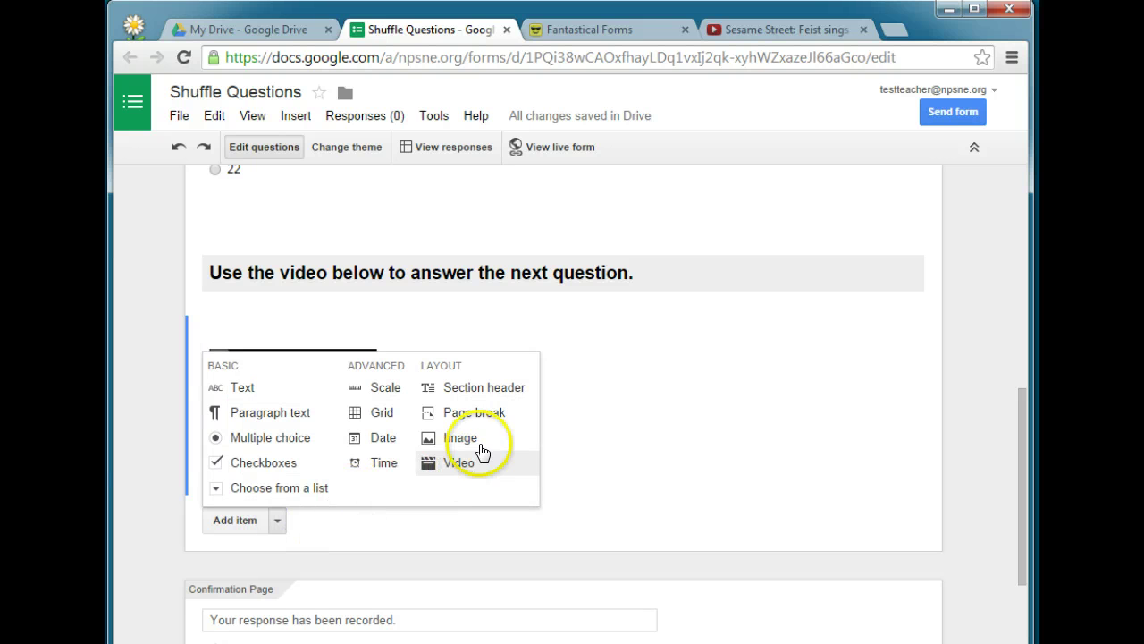
{"action": "left_click", "coordinate": [492, 390]}
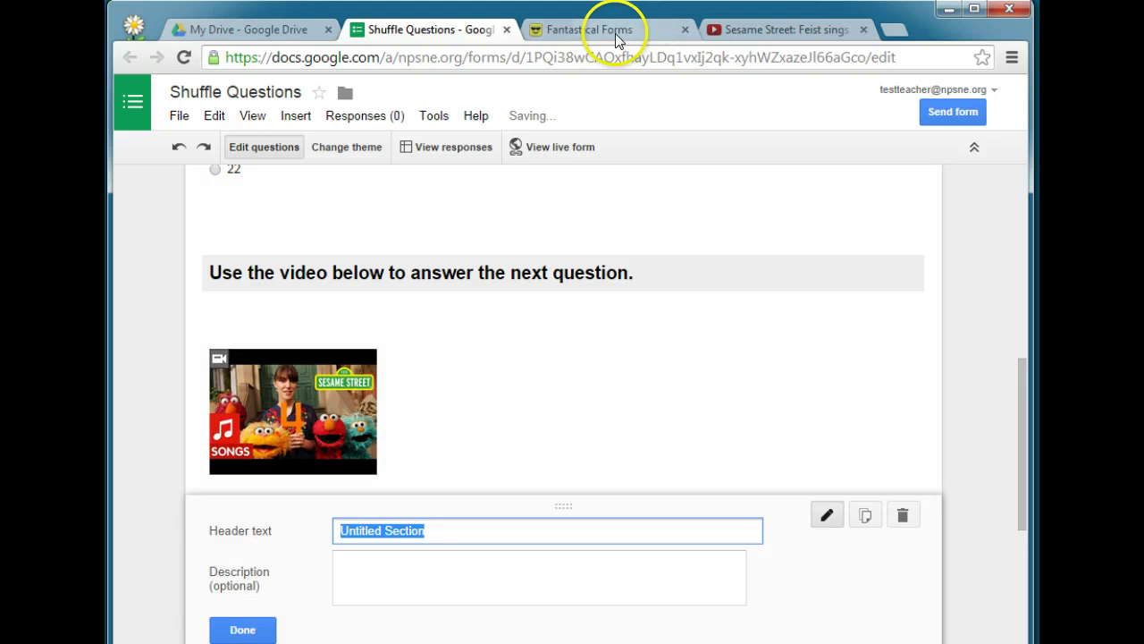
{"action": "left_click", "coordinate": [615, 33]}
{"action": "scroll", "coordinate": [784, 388], "scroll_direction": "down", "scroll_amount": 1}
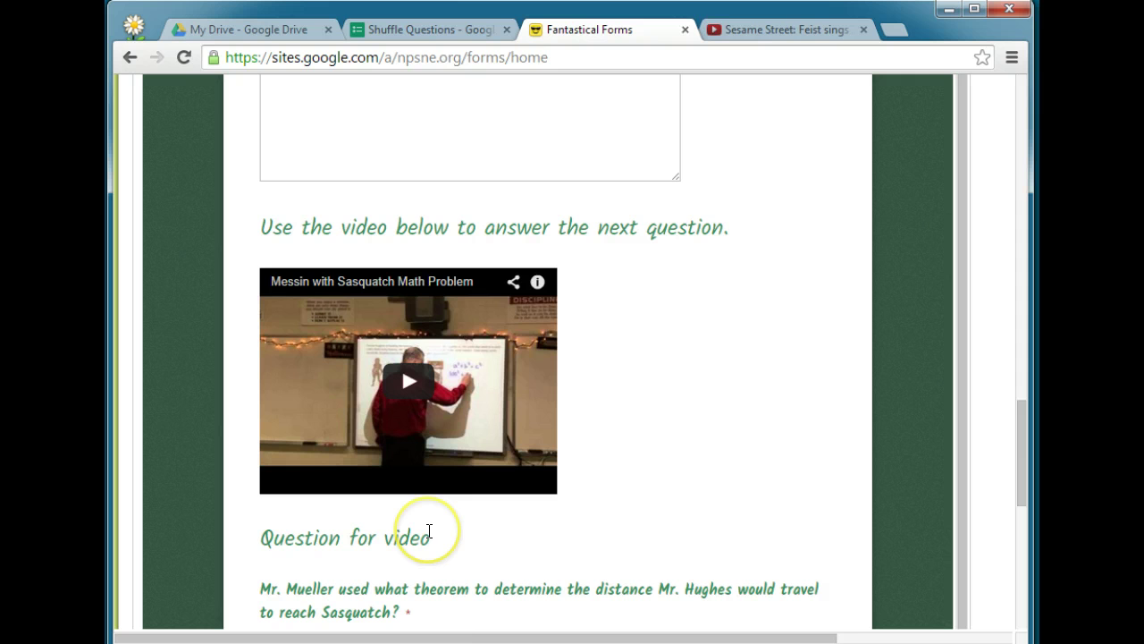
Step: Paste 'Question for video' as the new section's header text and finish editing
{"action": "left_click", "coordinate": [421, 29]}
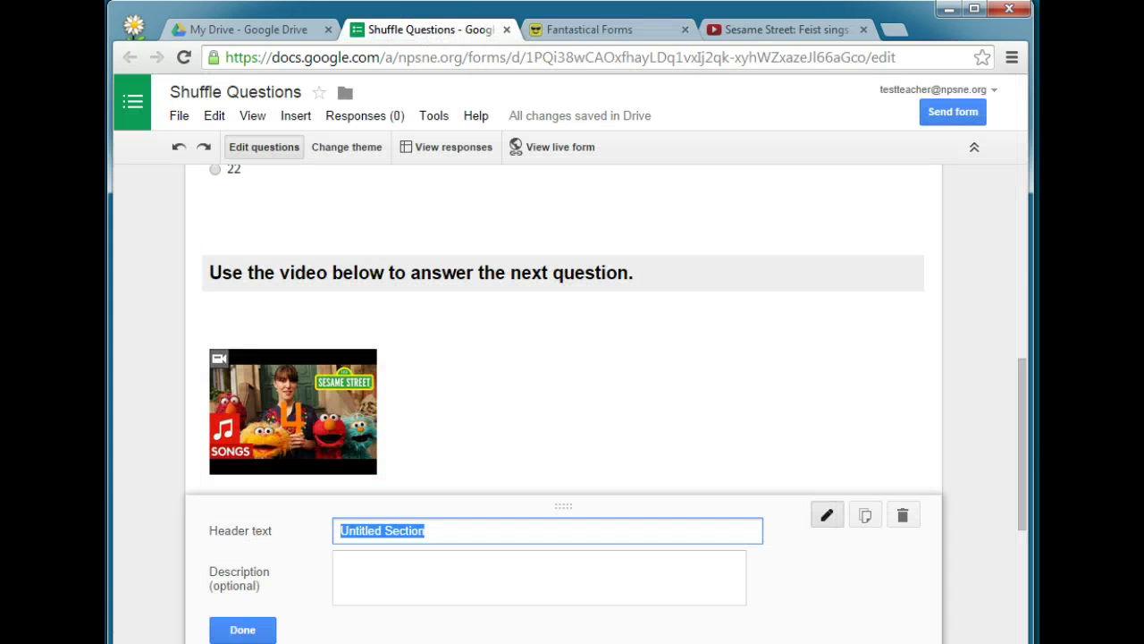
{"action": "type", "text": "Question for video"}
{"action": "scroll", "coordinate": [366, 463], "scroll_direction": "down", "scroll_amount": 2}
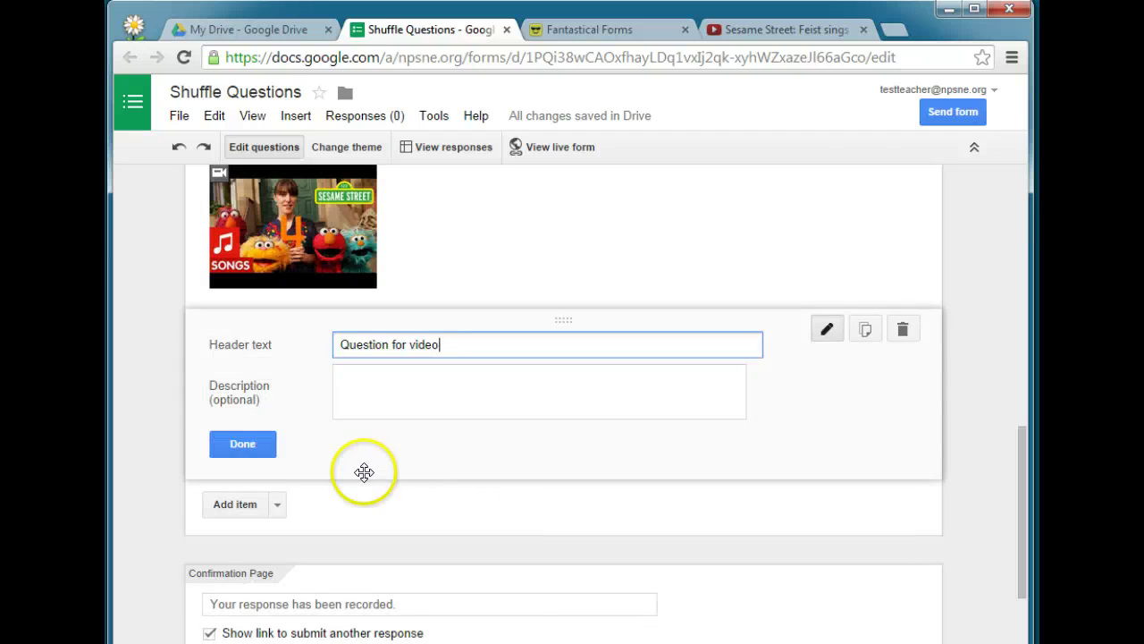
{"action": "left_click", "coordinate": [251, 444]}
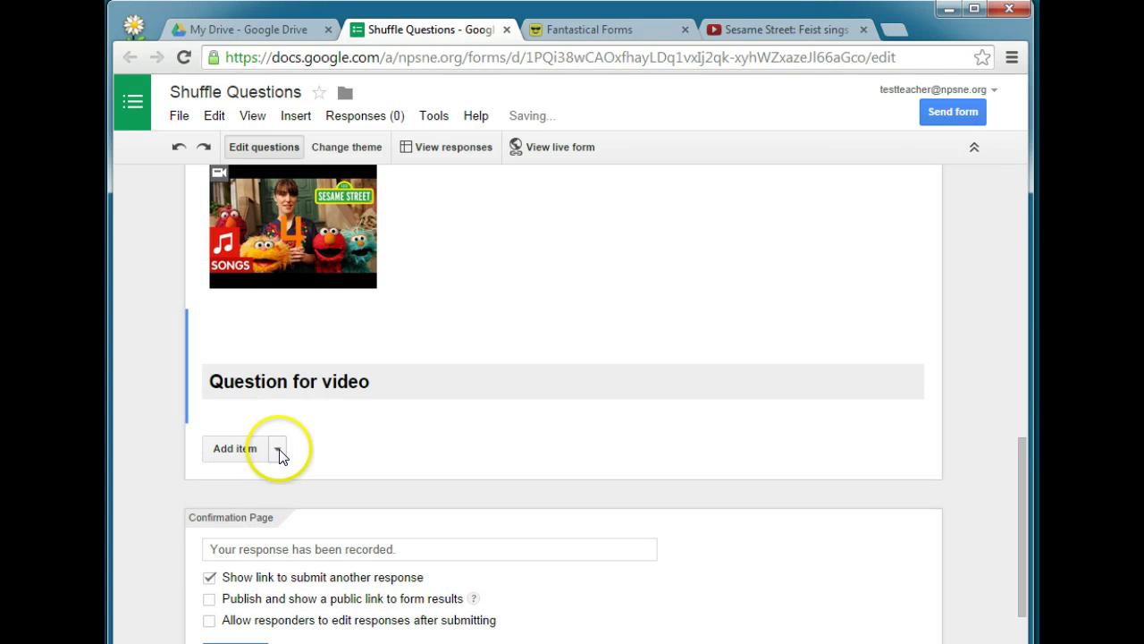
Step: Insert the multiple-choice question 'What number are they counting to?' with choices 1–4, kept required
{"action": "left_click", "coordinate": [278, 448]}
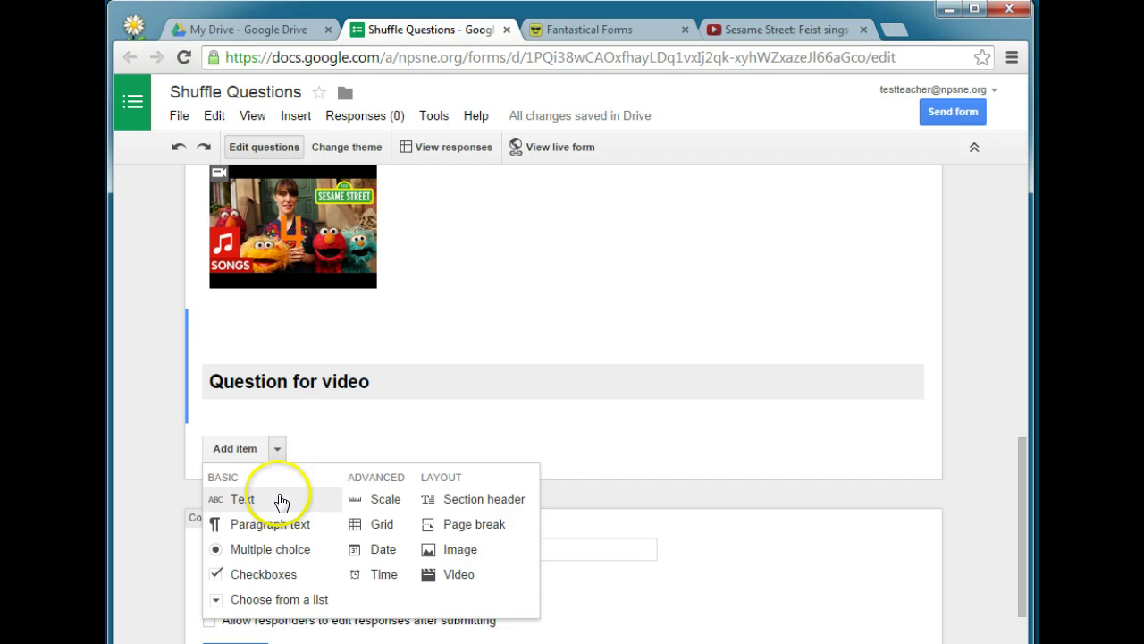
{"action": "left_click", "coordinate": [271, 550]}
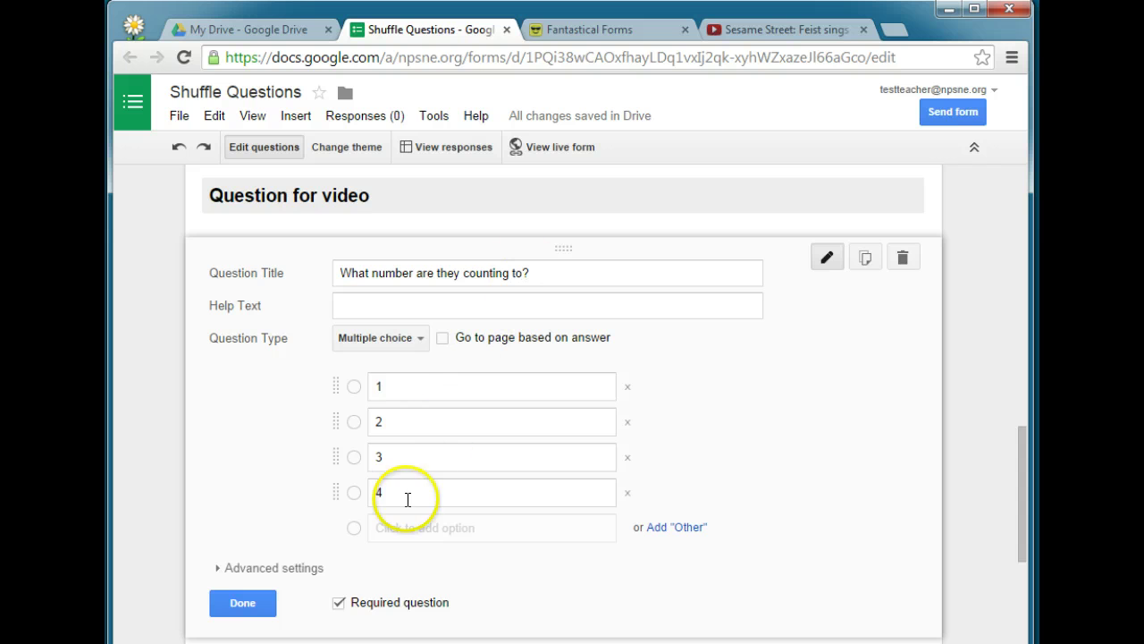
{"action": "left_click", "coordinate": [234, 604]}
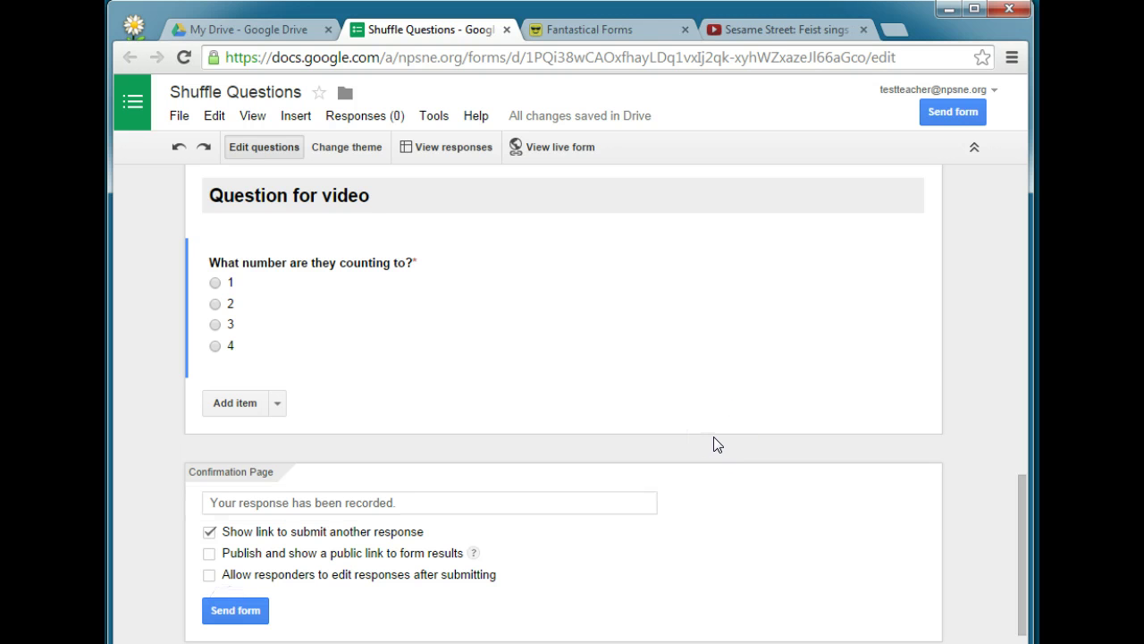
Step: Preview the live Shuffle Questions form, listing 20-6, 2x10 and 4+5 before the video section
{"action": "left_click", "coordinate": [570, 148]}
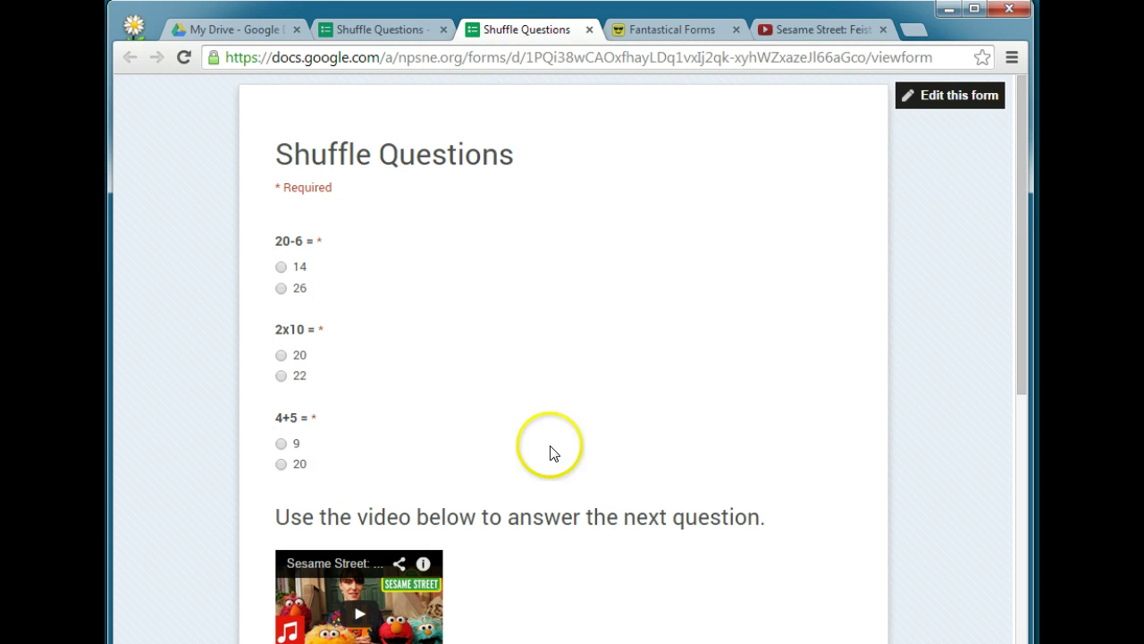
{"action": "scroll", "coordinate": [805, 401], "scroll_direction": "down", "scroll_amount": 2}
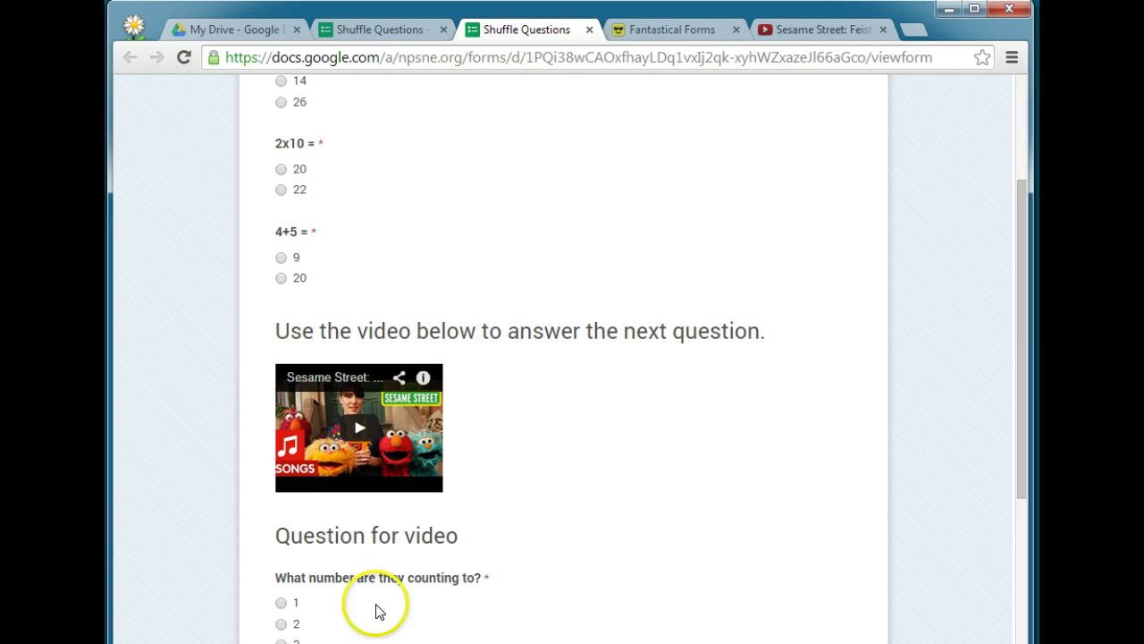
{"action": "scroll", "coordinate": [753, 416], "scroll_direction": "up", "scroll_amount": 2}
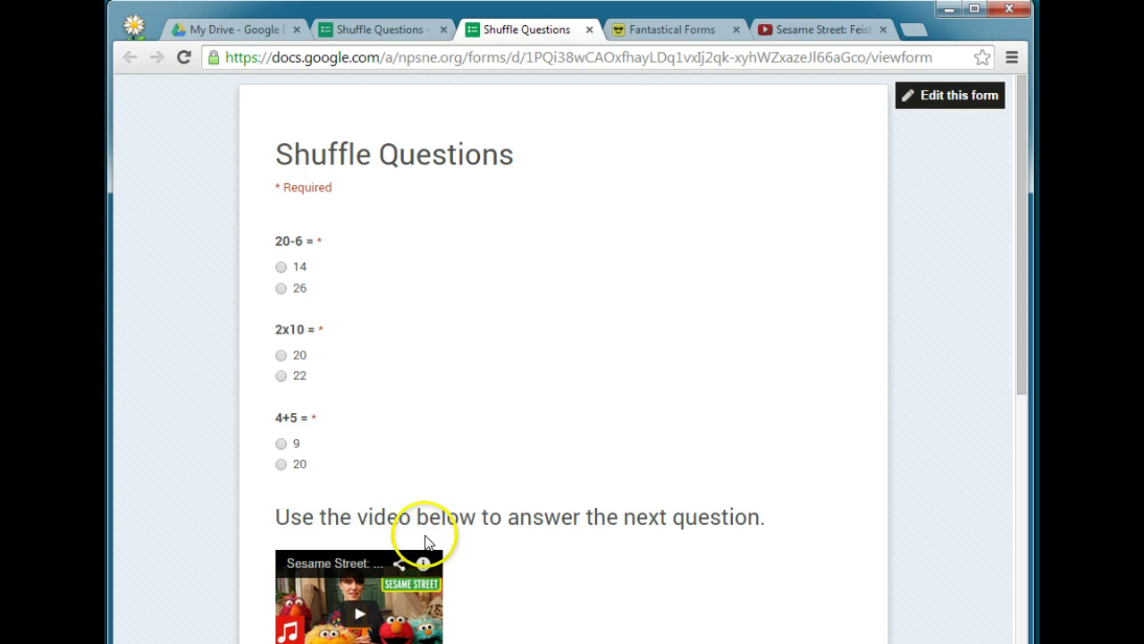
Step: Reload the live form and confirm the new order 2x10, 4+5, 20-6, with the video section last
{"action": "left_click", "coordinate": [183, 58]}
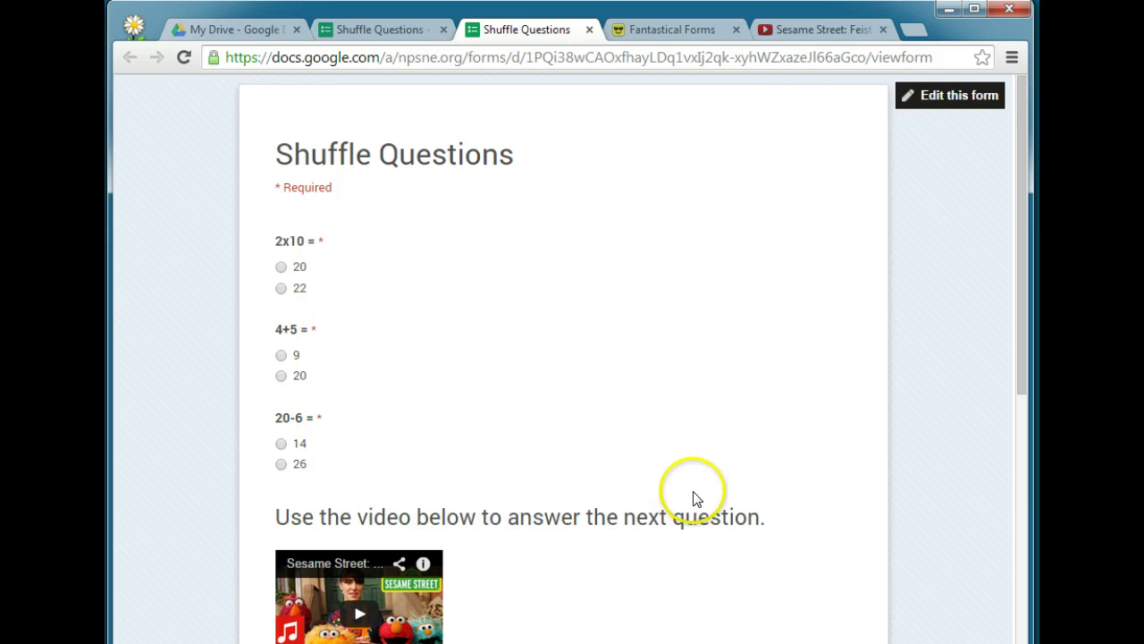
{"action": "scroll", "coordinate": [601, 483], "scroll_direction": "down", "scroll_amount": 2}
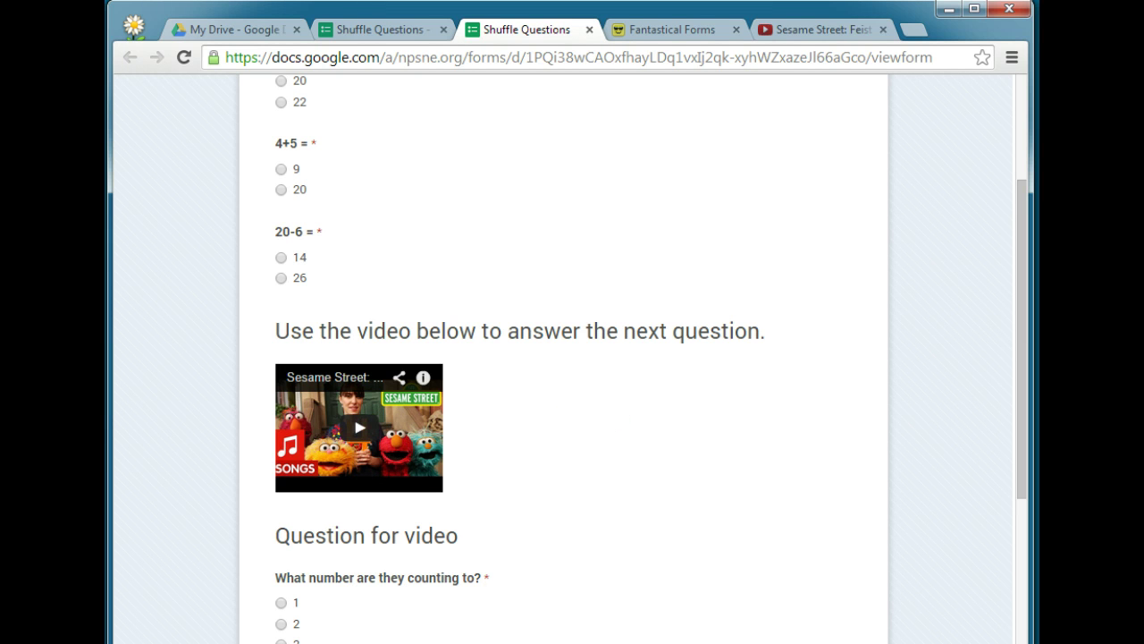
{"action": "scroll", "coordinate": [563, 358], "scroll_direction": "up", "scroll_amount": 1}
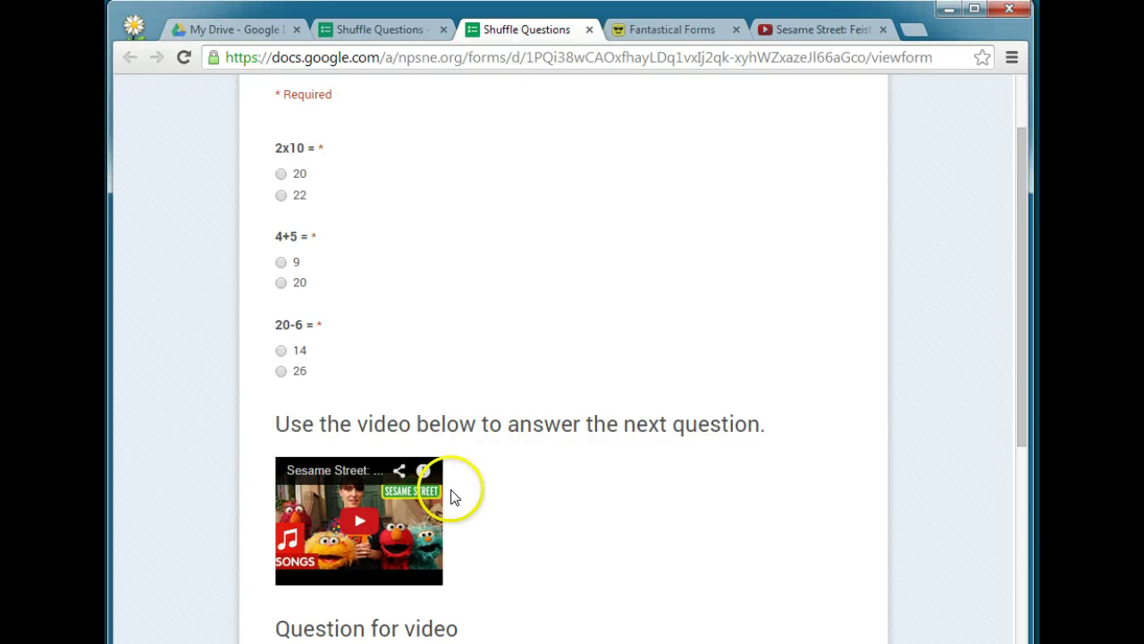
{"action": "scroll", "coordinate": [483, 490], "scroll_direction": "down", "scroll_amount": 2}
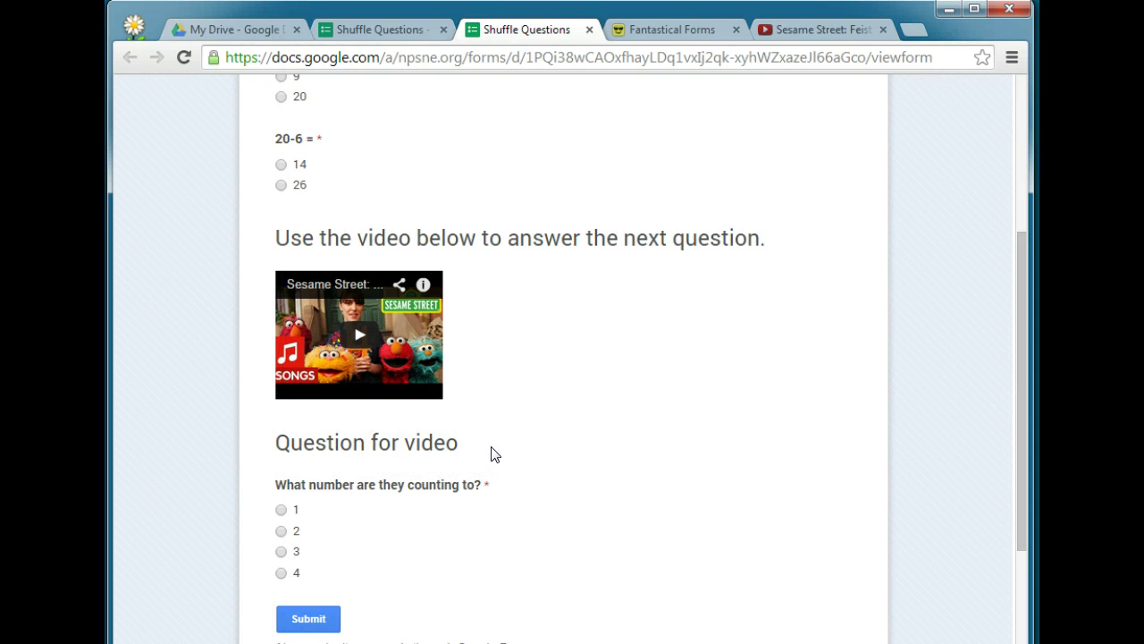